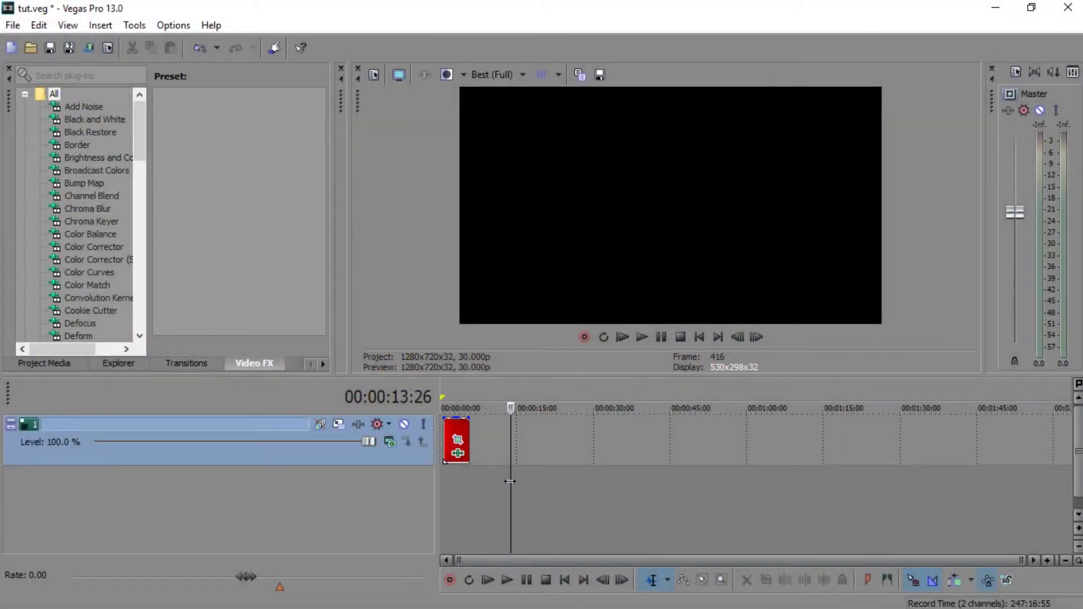
scroll(509, 481, "up", 2)
scroll(501, 483, "up", 2)
Step: Place a Default Text legacy title event on track 1 at about 17 seconds, after the red clip
left_click(498, 459)
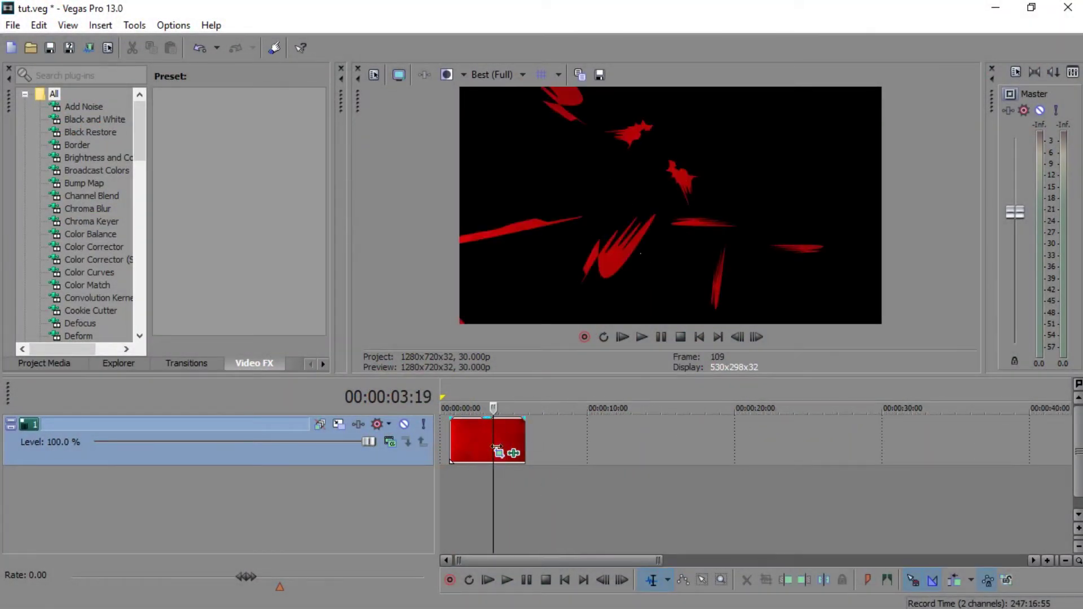
left_click(498, 453)
left_click(562, 15)
scroll(612, 493, "down", 2)
scroll(612, 493, "down", 2)
left_click(527, 472)
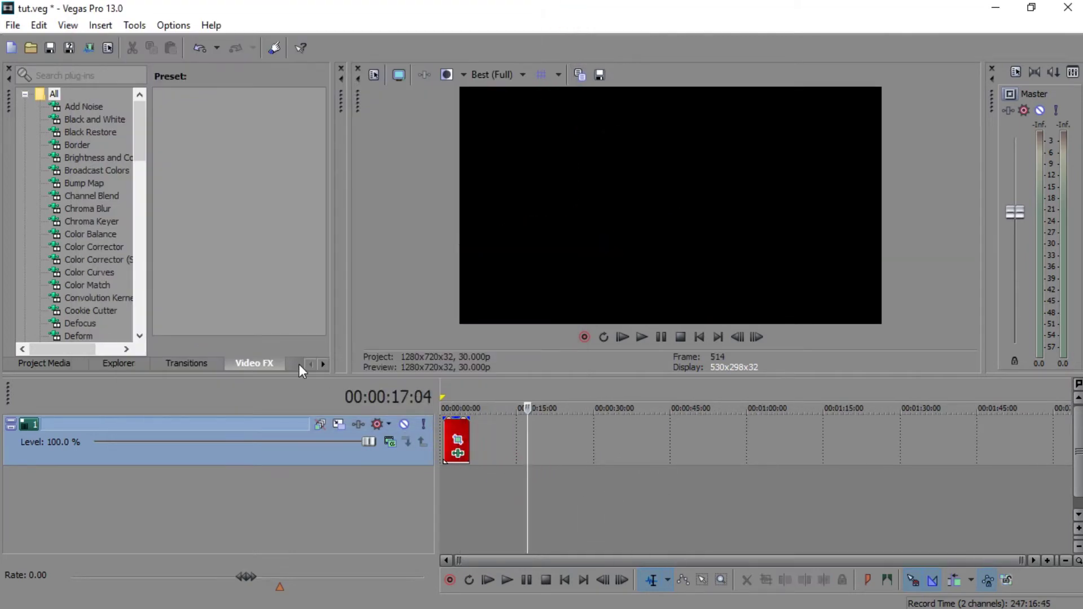
left_click(322, 363)
left_click(94, 222)
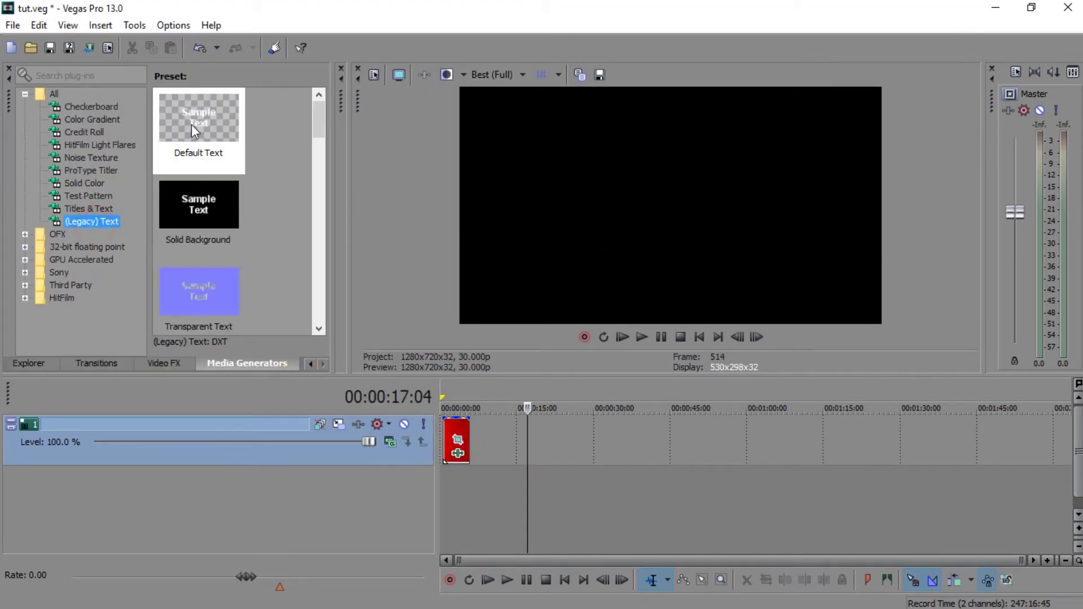
left_click_drag(198, 127, 518, 436)
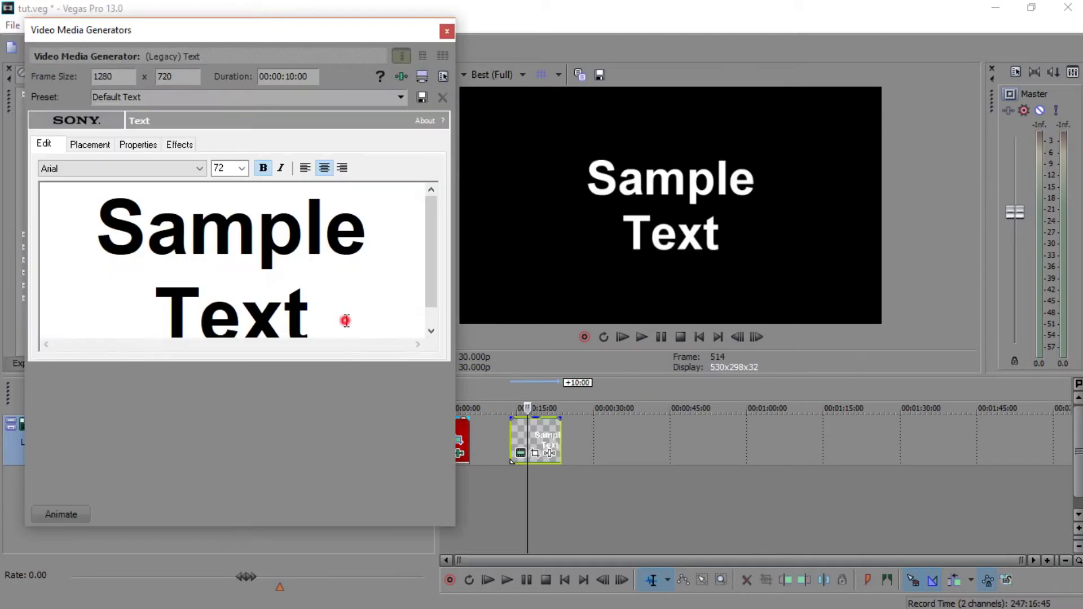
Step: Replace the sample text with bold 'awesome' in the He's Dead Jim font
left_click_drag(345, 320, 87, 151)
type("a")
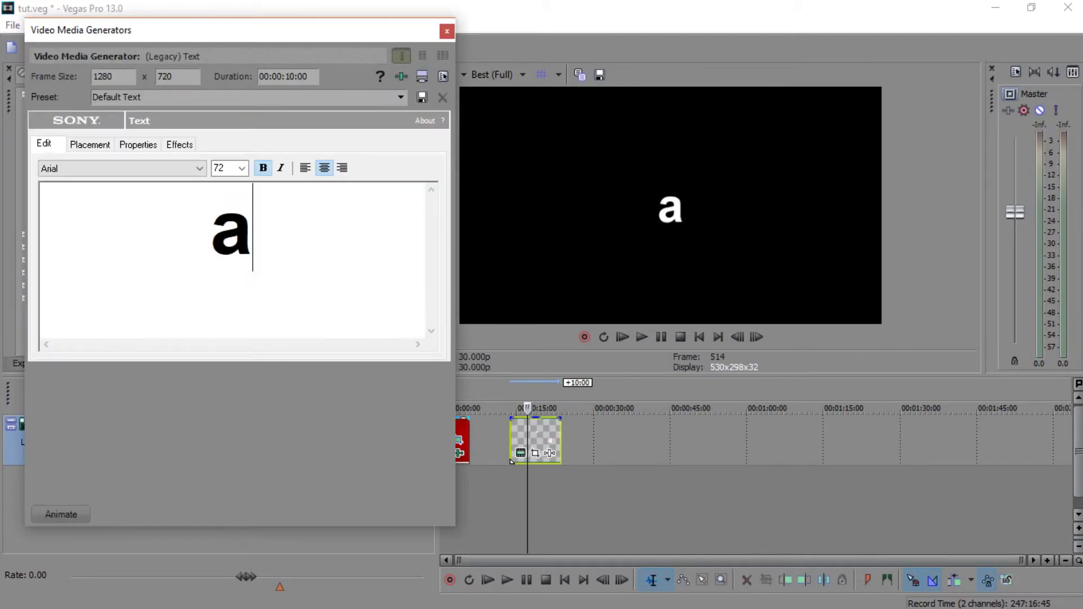
type("wesom")
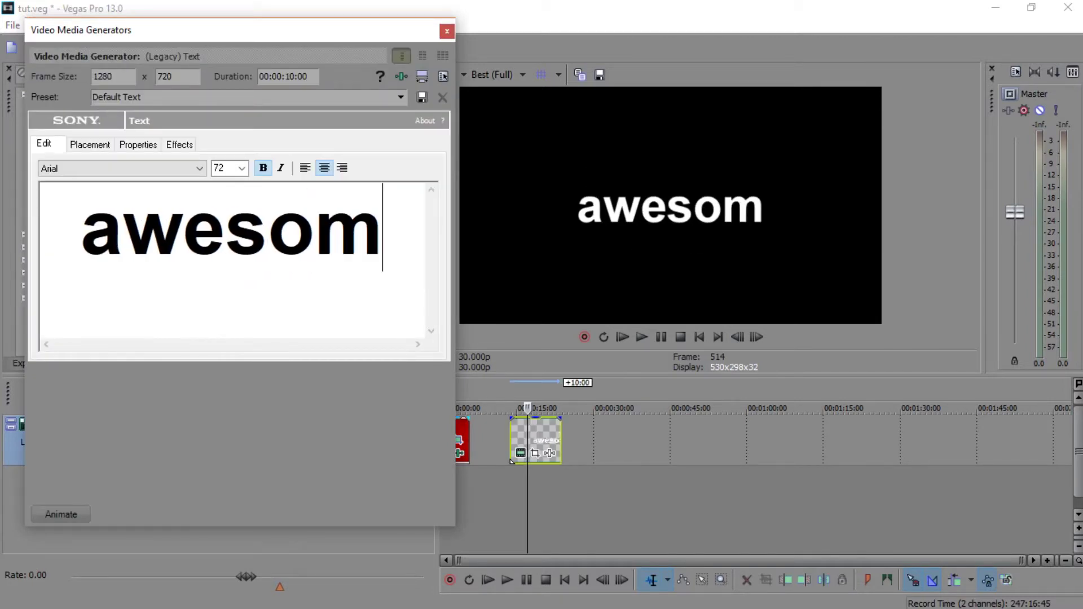
type("e")
double_click(160, 227)
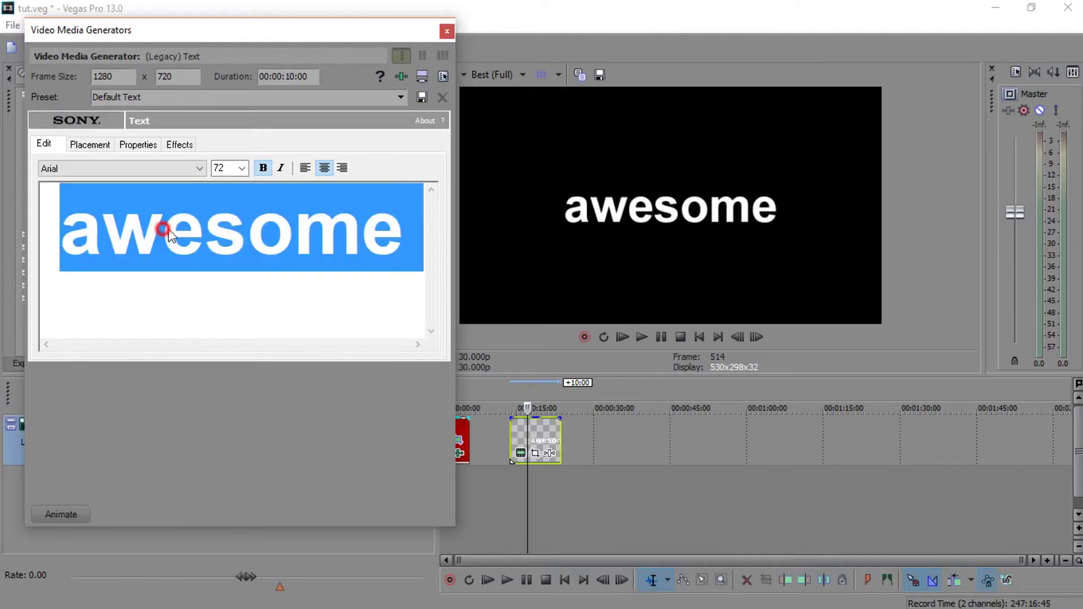
left_click(264, 166)
left_click(146, 166)
type("he")
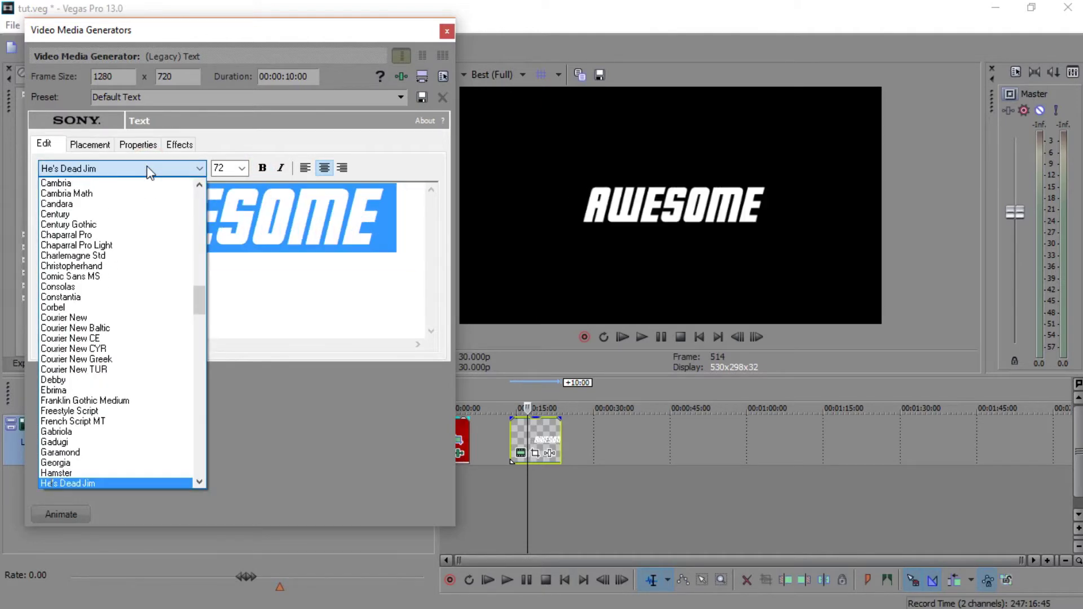
left_click(146, 166)
left_click(446, 31)
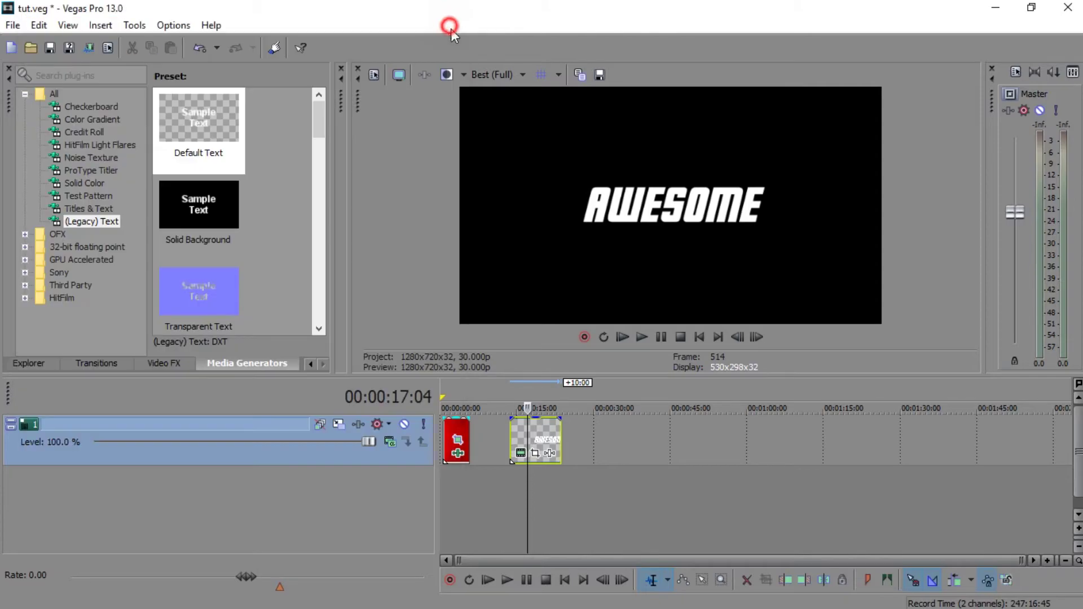
Step: Drop concrete-texture-wallpaper-2.jpg onto a new track 2 under the title
left_click(449, 593)
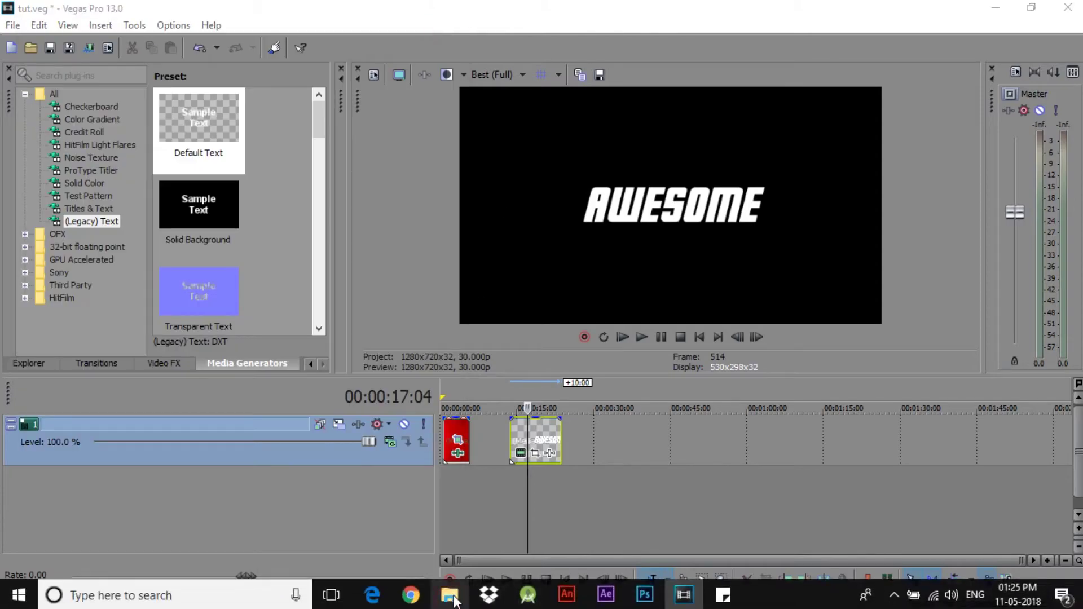
left_click_drag(257, 126, 689, 595)
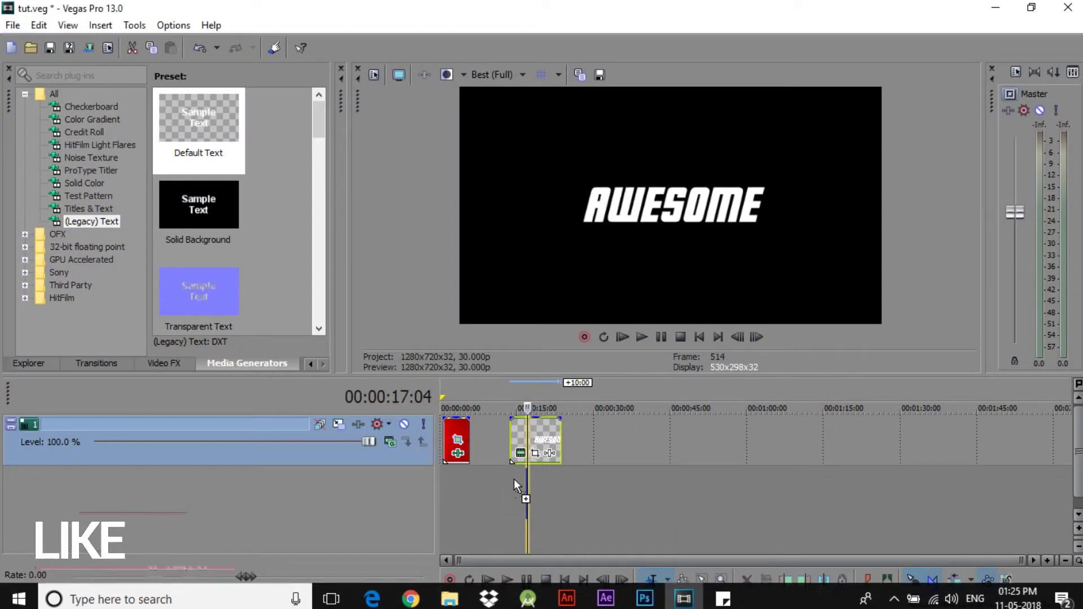
mouse_move(689, 595)
left_mouse_down()
mouse_move(522, 481)
mouse_move(532, 483)
left_mouse_up()
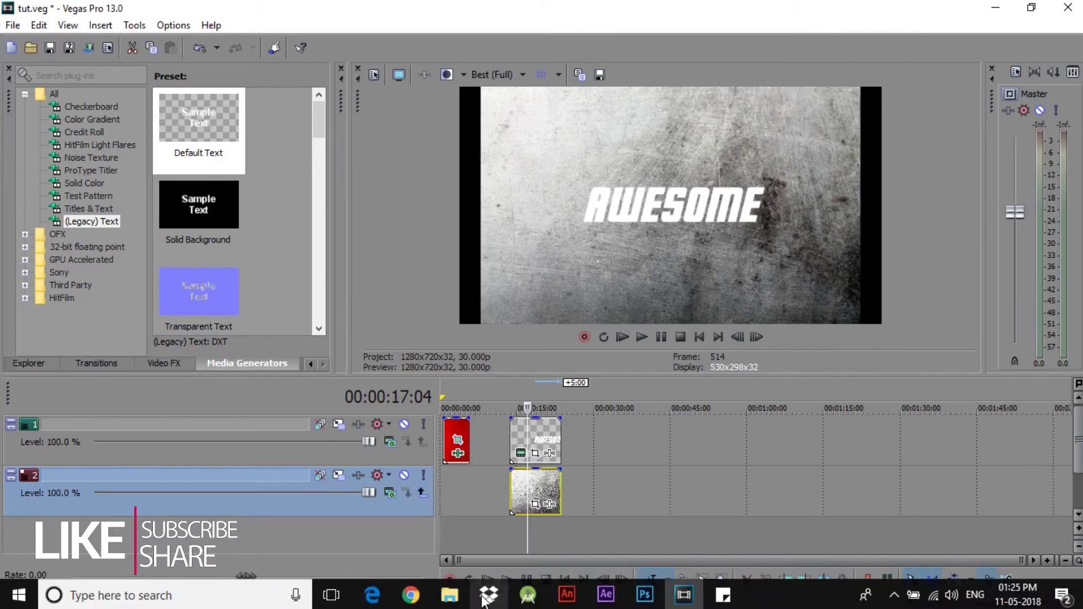
Step: Drop the red image from the project folder onto a new track 3
left_click(449, 594)
mouse_move(187, 141)
left_mouse_down()
mouse_move(627, 432)
mouse_move(694, 595)
left_mouse_up()
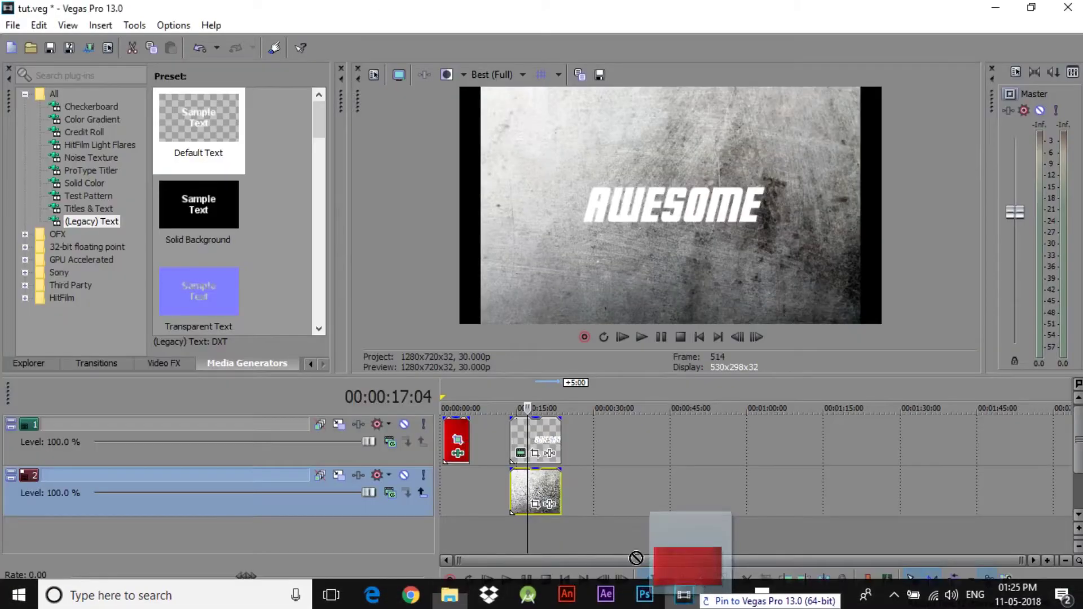
left_click_drag(694, 595, 526, 531)
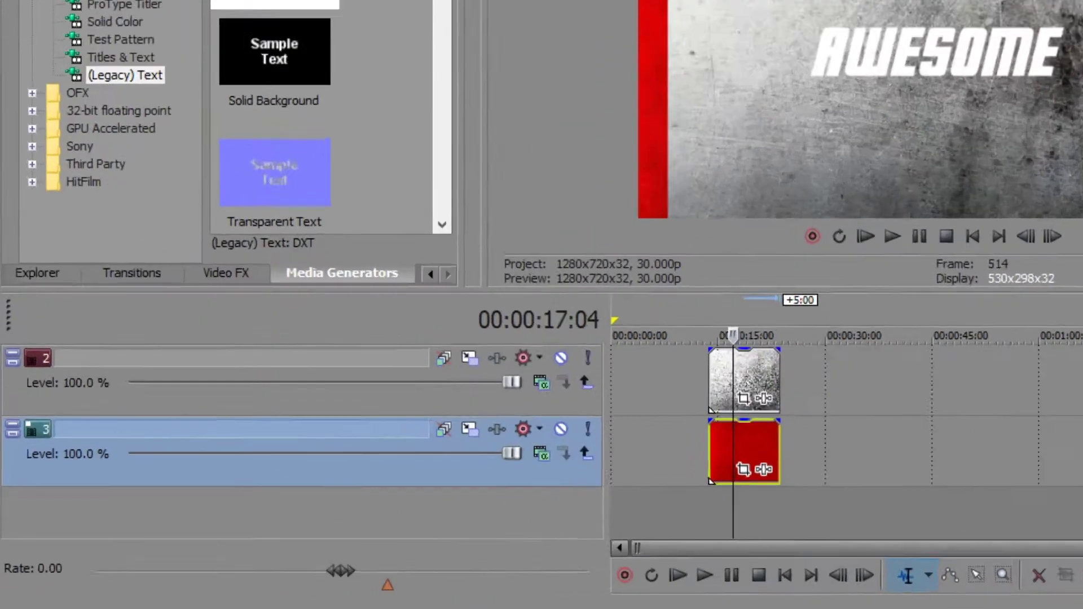
scroll(593, 474, "up", 2)
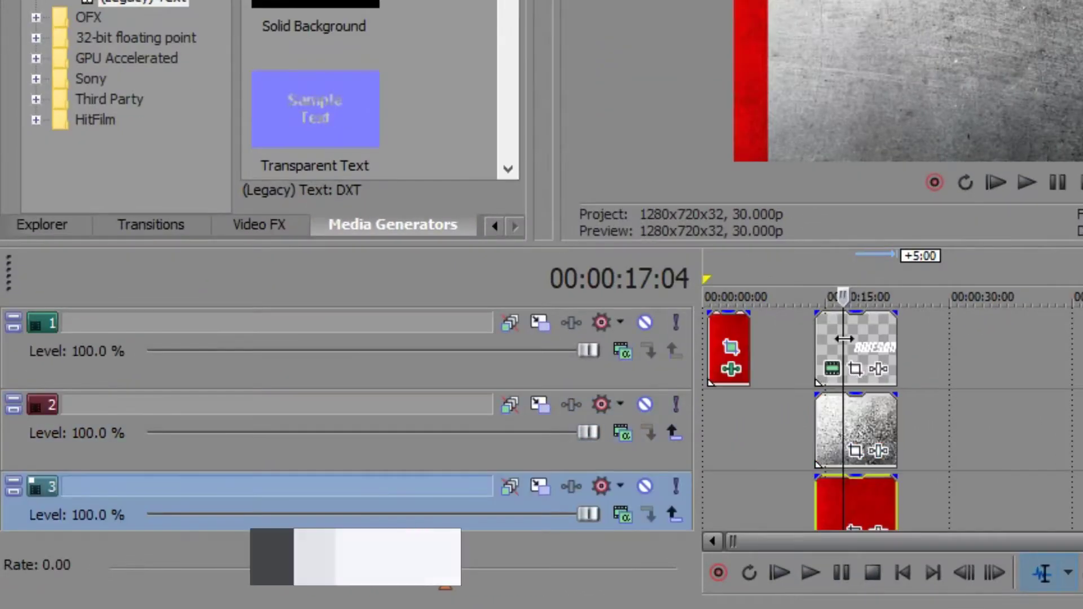
Step: Make the concrete texture track a compositing child and set the title track to Multiply (Mask)
left_click(671, 436)
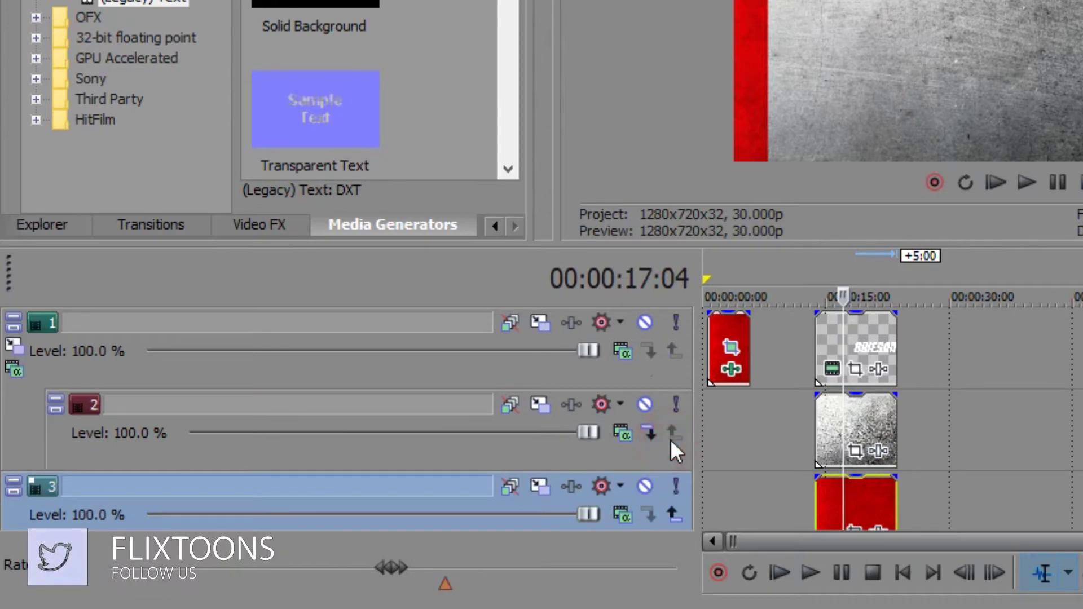
left_click(618, 348)
left_click(623, 346)
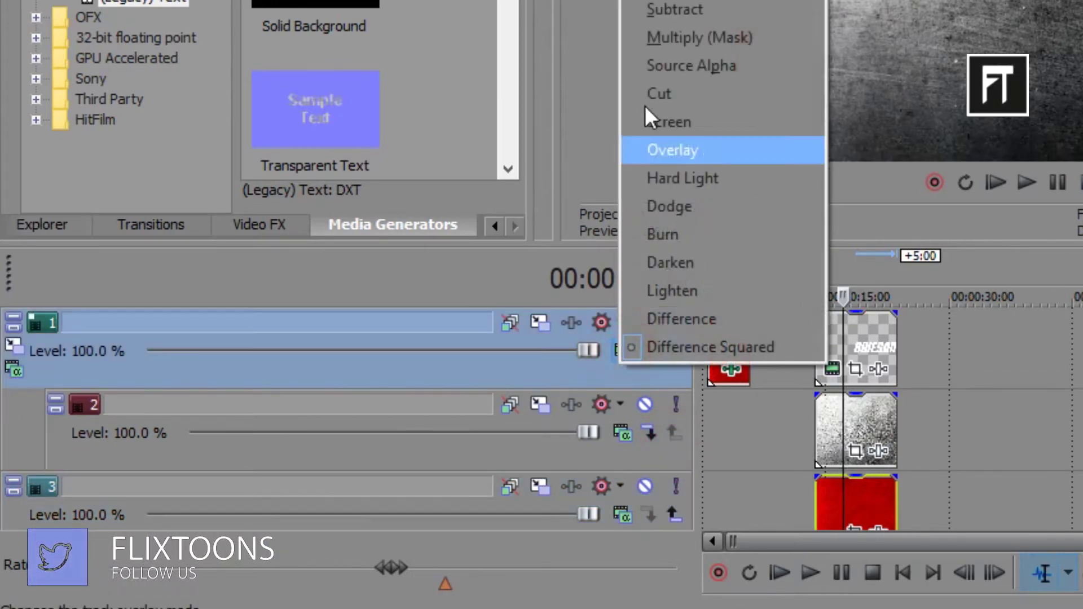
left_click(673, 40)
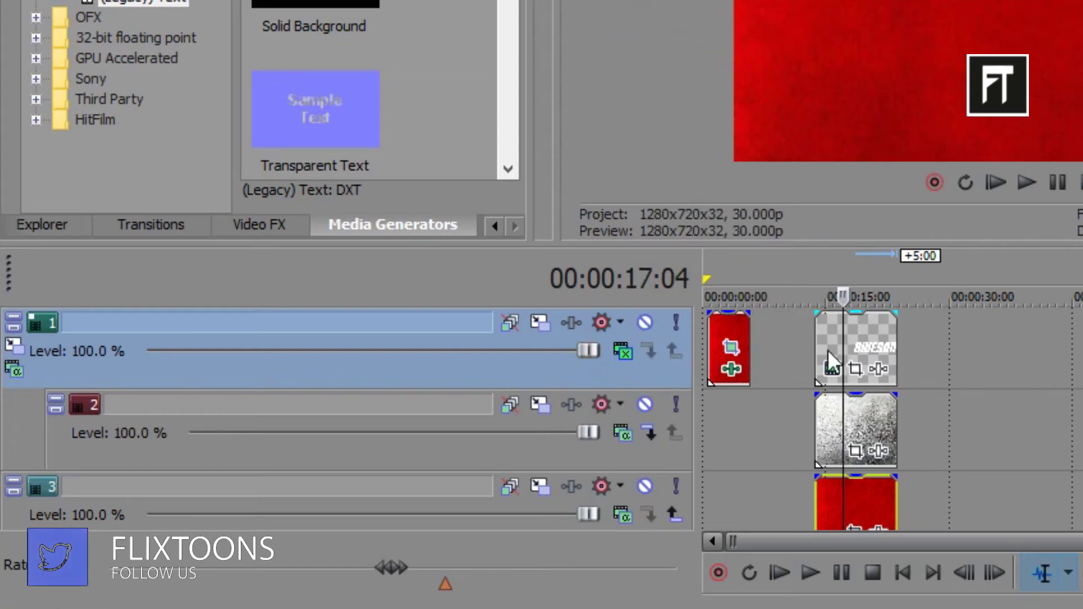
left_click(161, 362)
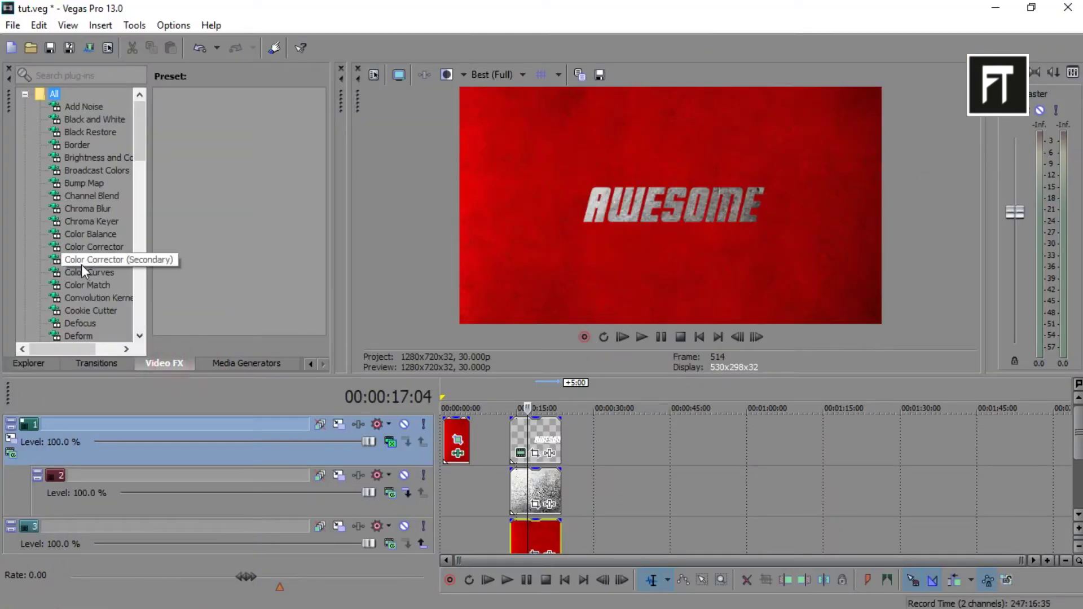
Step: Add Color Curves to the concrete texture clip, pulling the top-right curve point down
mouse_move(93, 276)
left_mouse_down()
mouse_move(488, 401)
mouse_move(534, 480)
left_mouse_up()
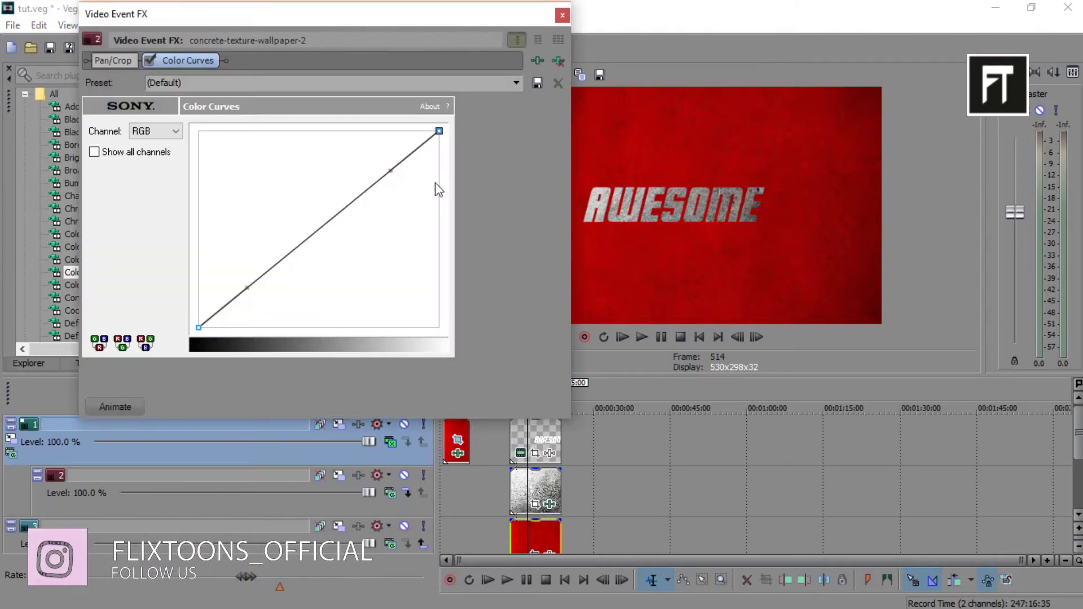
left_click(441, 132)
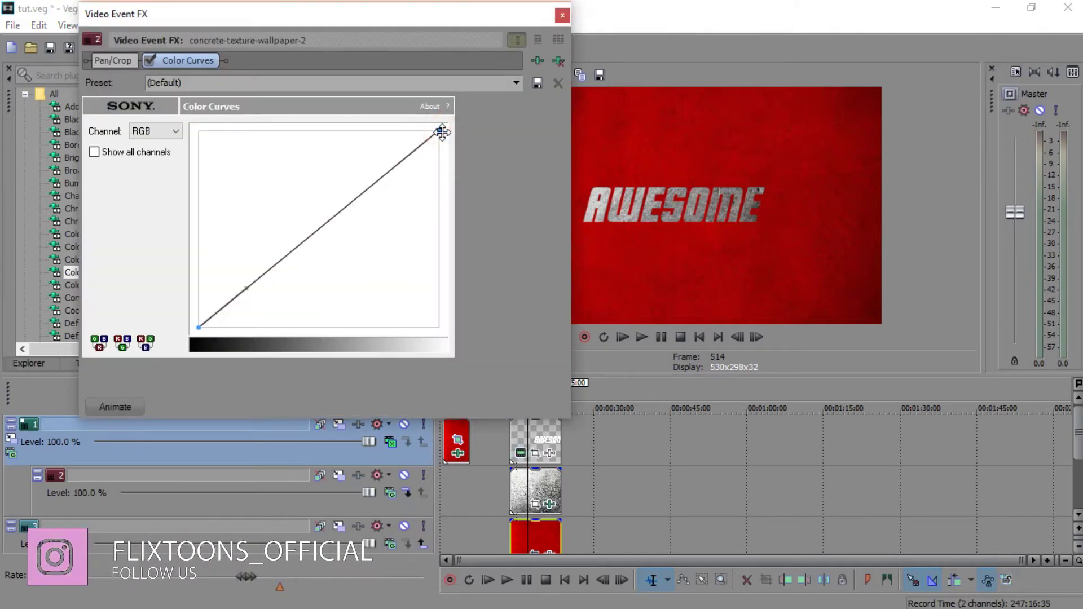
left_click(439, 131)
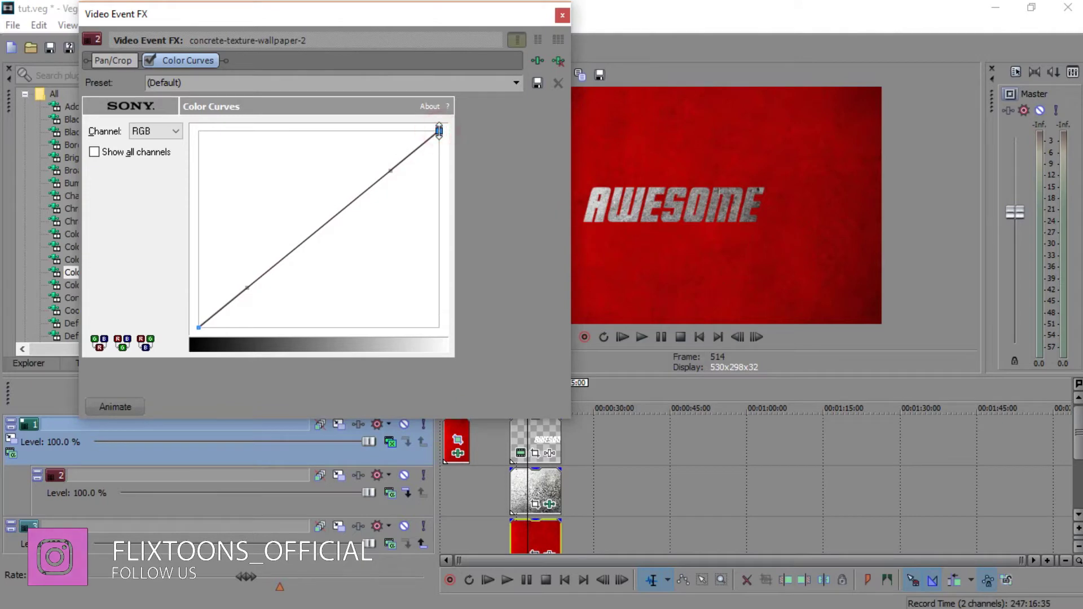
mouse_move(440, 131)
left_mouse_down()
mouse_move(435, 277)
mouse_move(438, 268)
left_mouse_up()
mouse_move(390, 318)
left_mouse_down()
mouse_move(394, 304)
mouse_move(421, 317)
left_mouse_up()
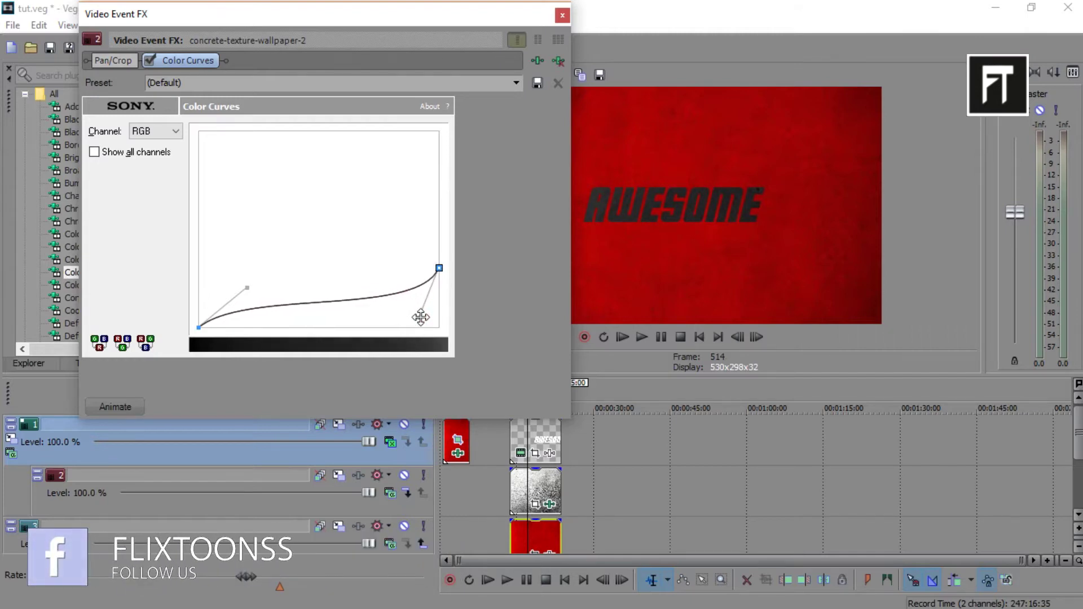
left_click(560, 14)
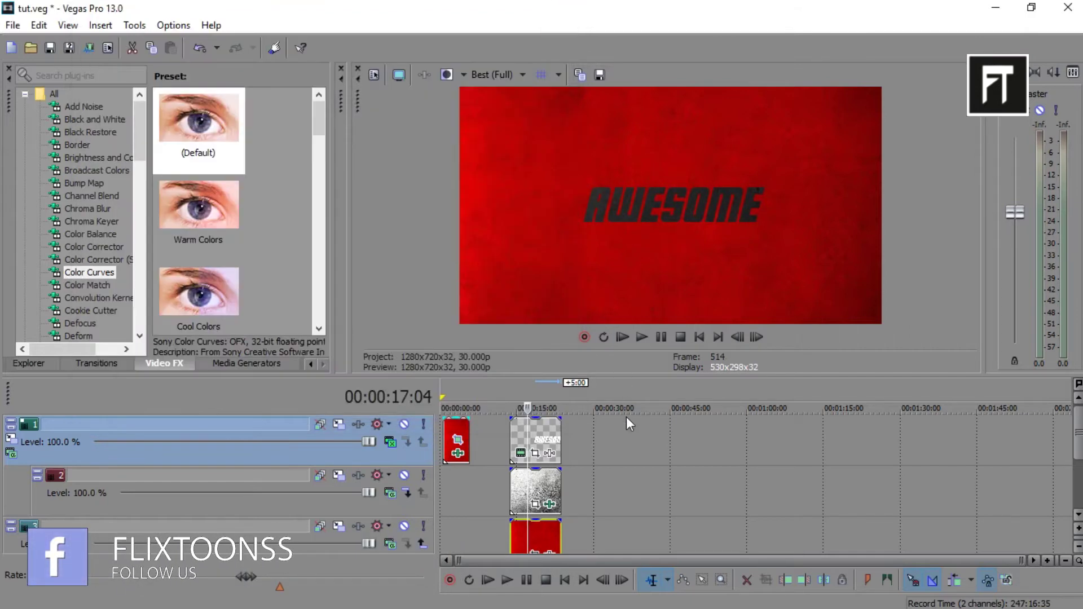
Step: Apply the Color Curves Default preset to the track-3 wallpaper, lowering highlights and bending midtones
left_click_drag(179, 119, 491, 485)
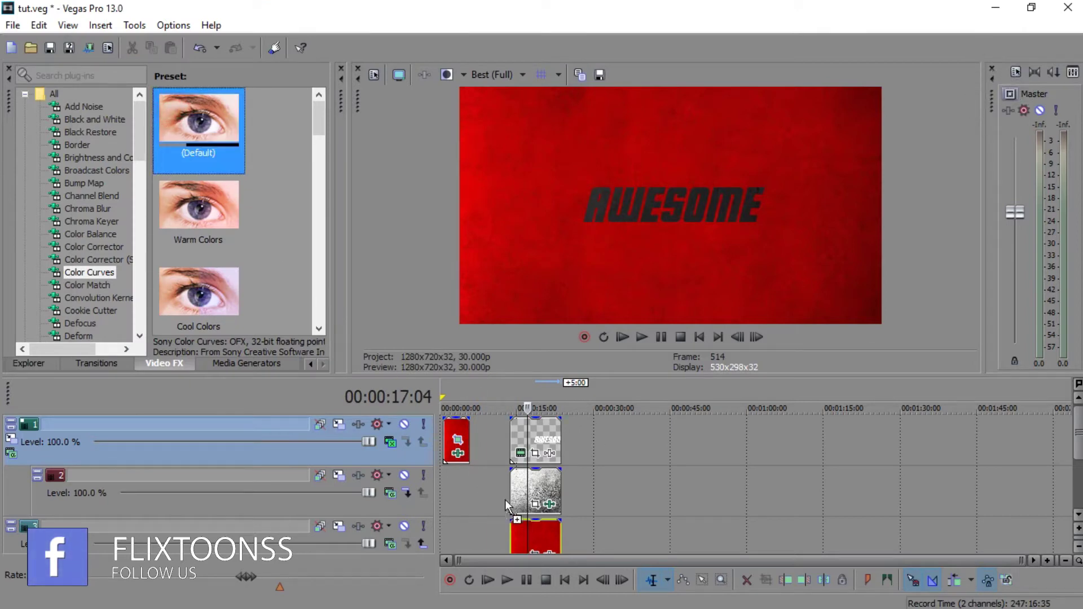
left_click_drag(531, 535, 531, 535)
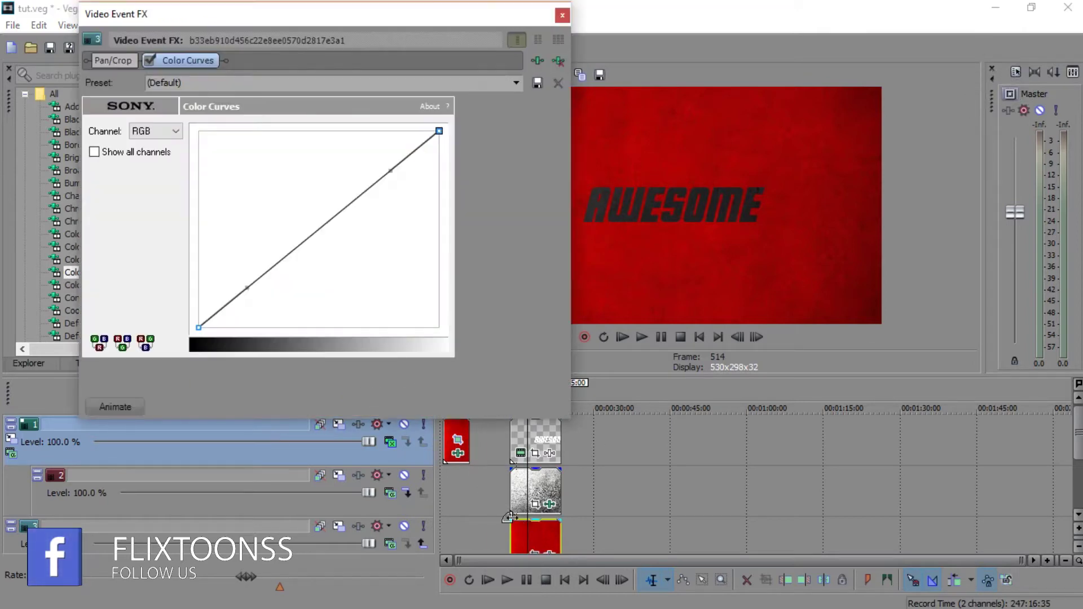
left_click(440, 131)
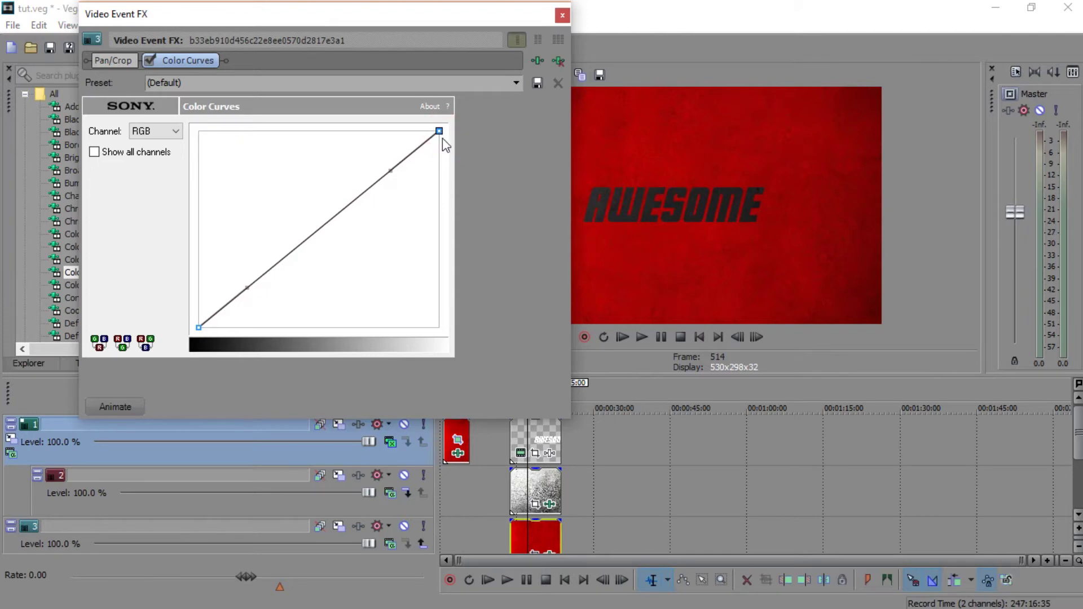
left_click_drag(440, 131, 437, 186)
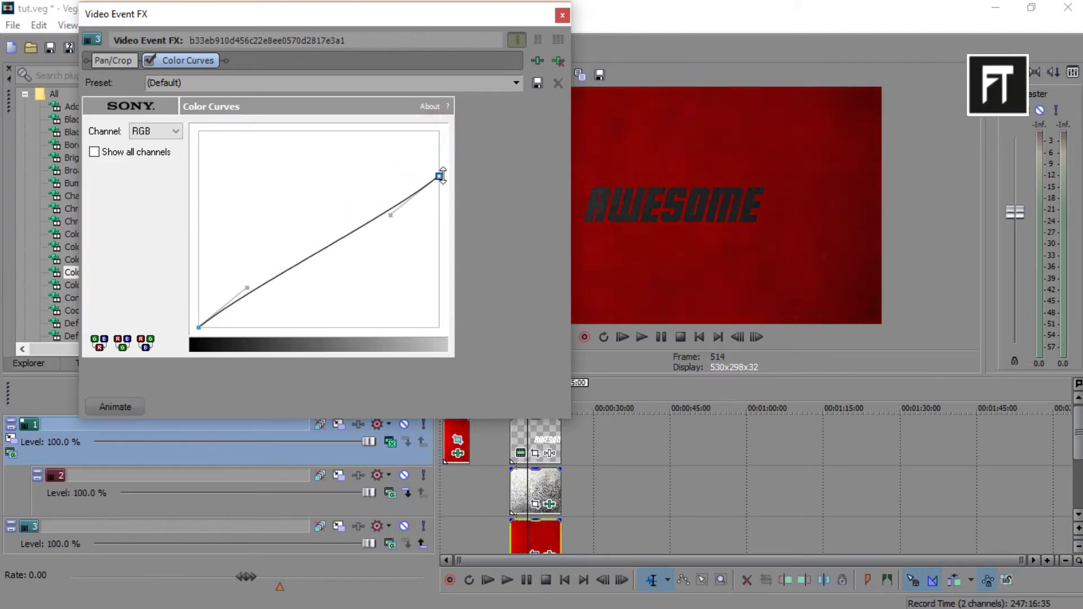
left_click_drag(321, 14, 156, 15)
left_click_drag(229, 229, 244, 190)
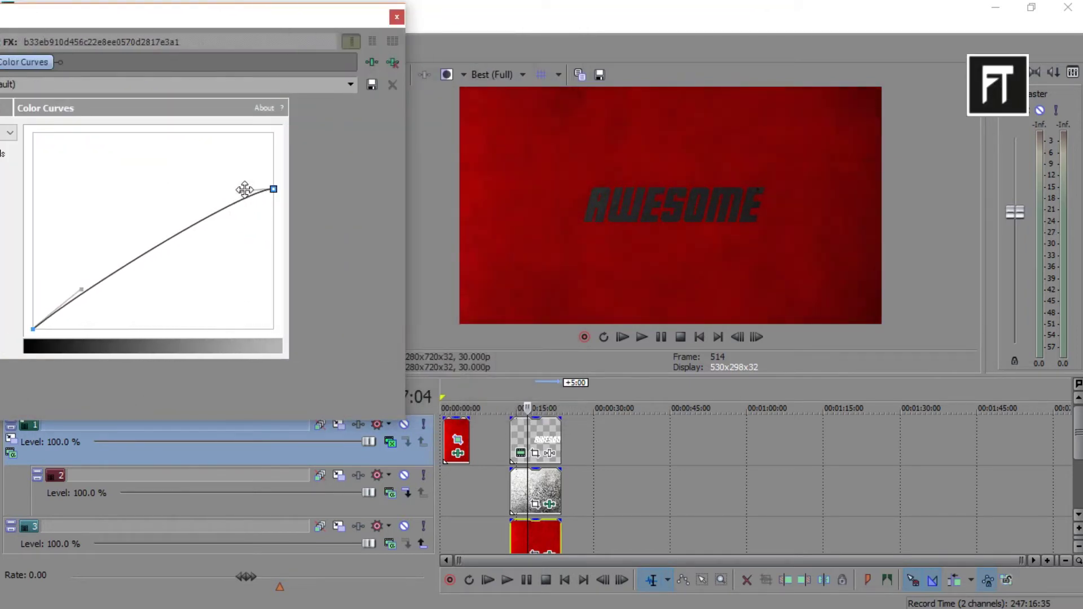
left_click(395, 17)
Step: Insert a new top video track and move the small red clip into it
right_click(624, 443)
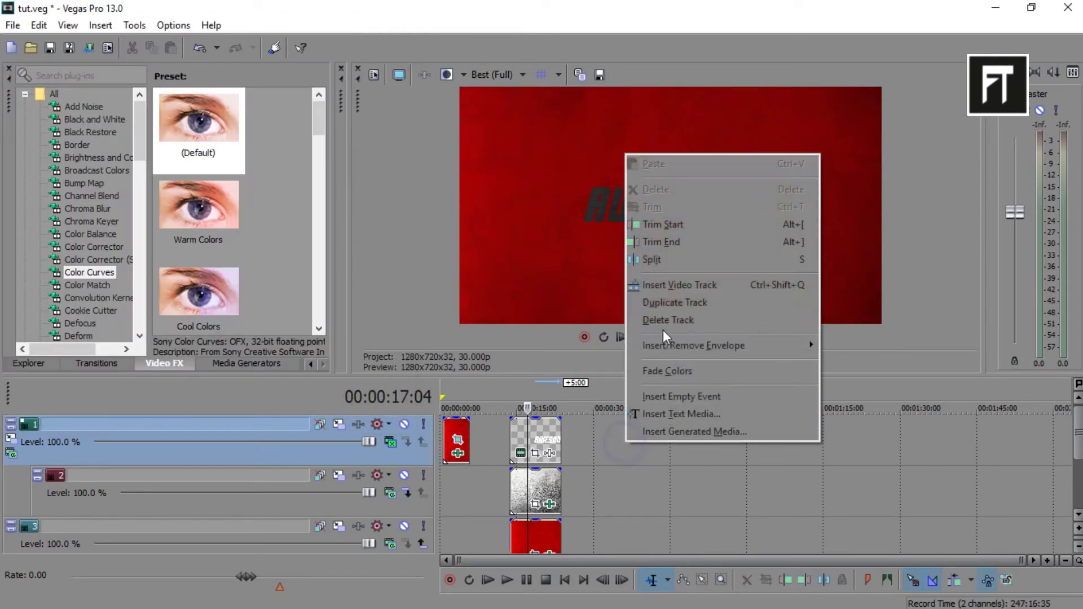
left_click(668, 283)
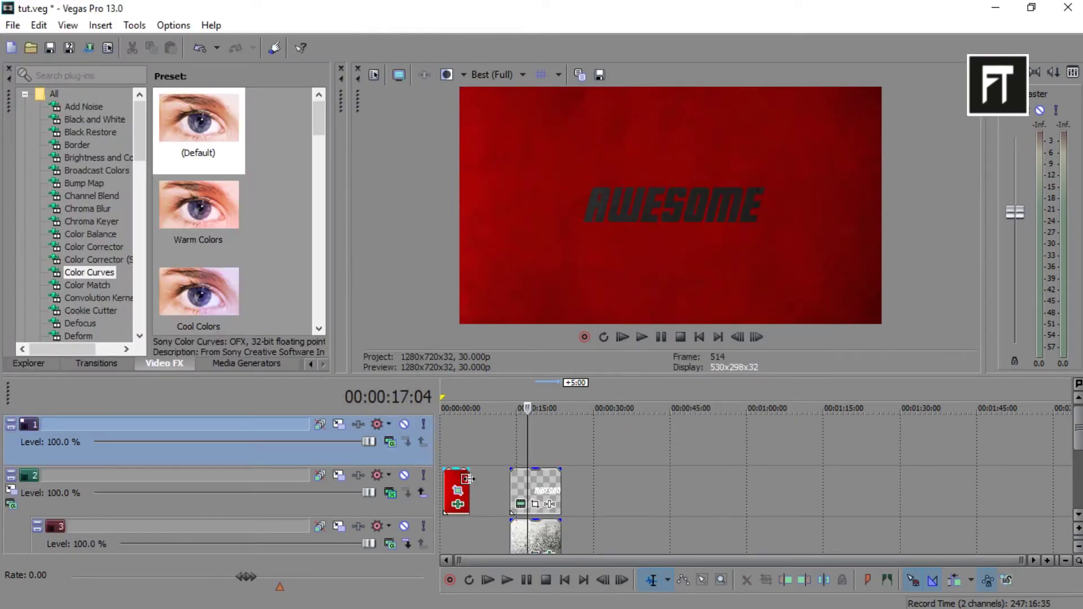
left_click_drag(466, 478, 466, 427)
scroll(511, 511, "down", 3)
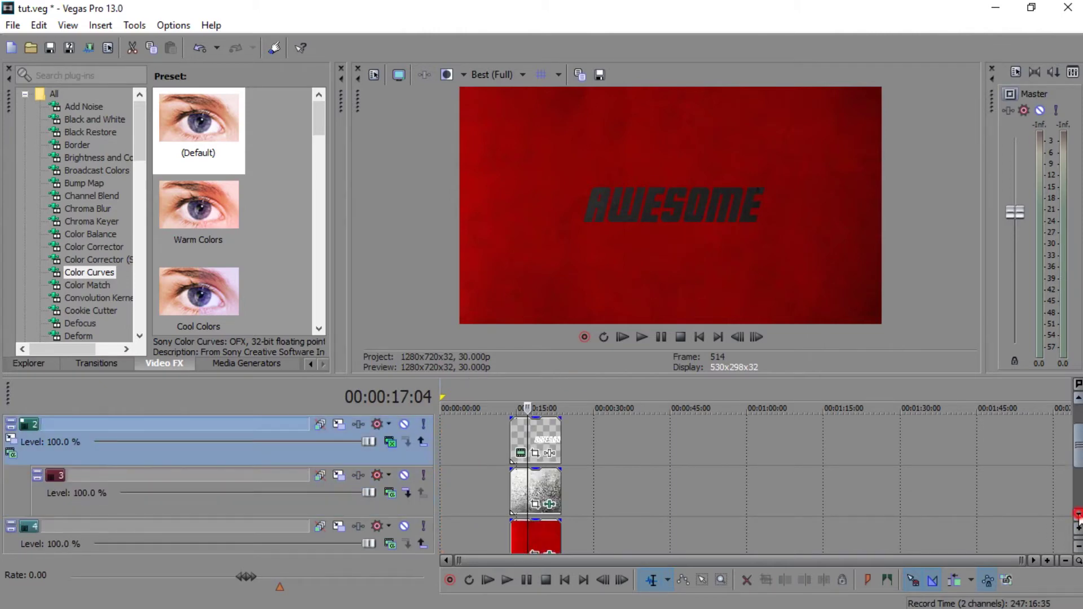
Step: Copy the red wallpaper clip and paste it onto the top track, nudged slightly earlier
right_click(531, 493)
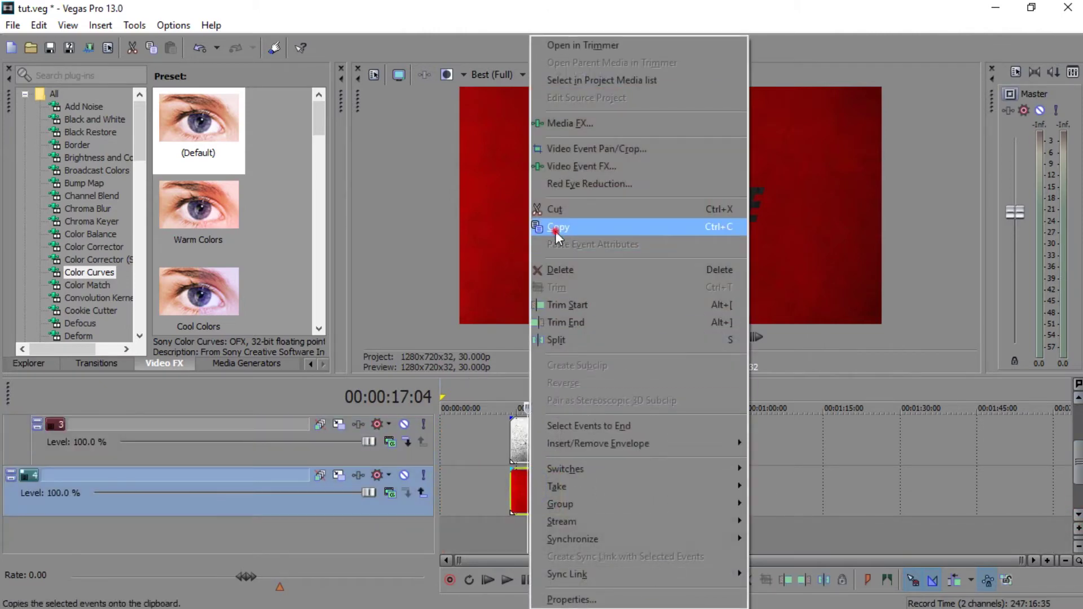
left_click(555, 230)
left_click(1078, 396)
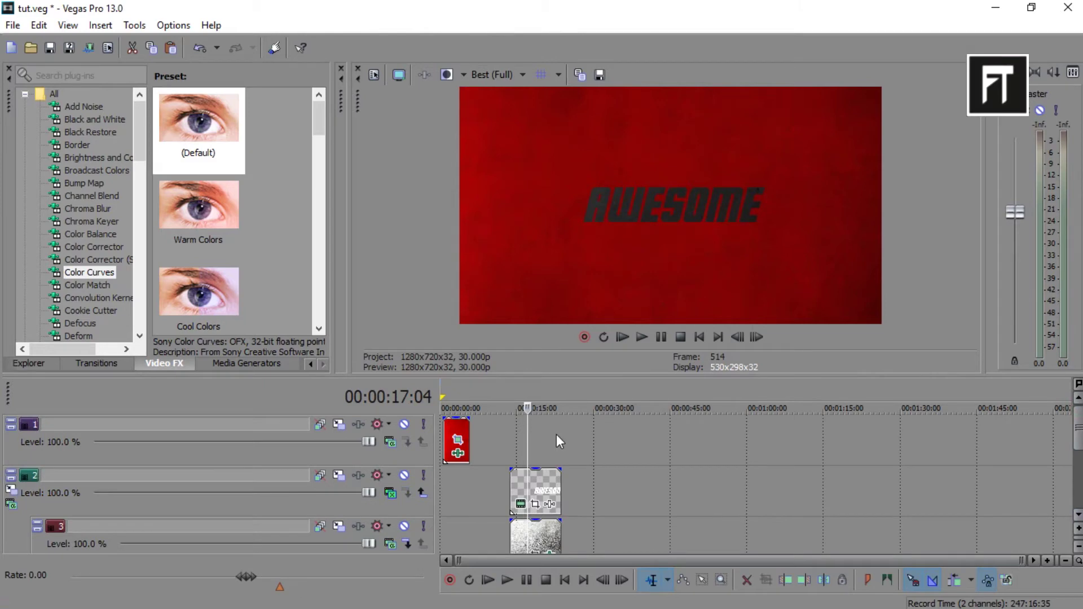
right_click(536, 431)
left_click(576, 154)
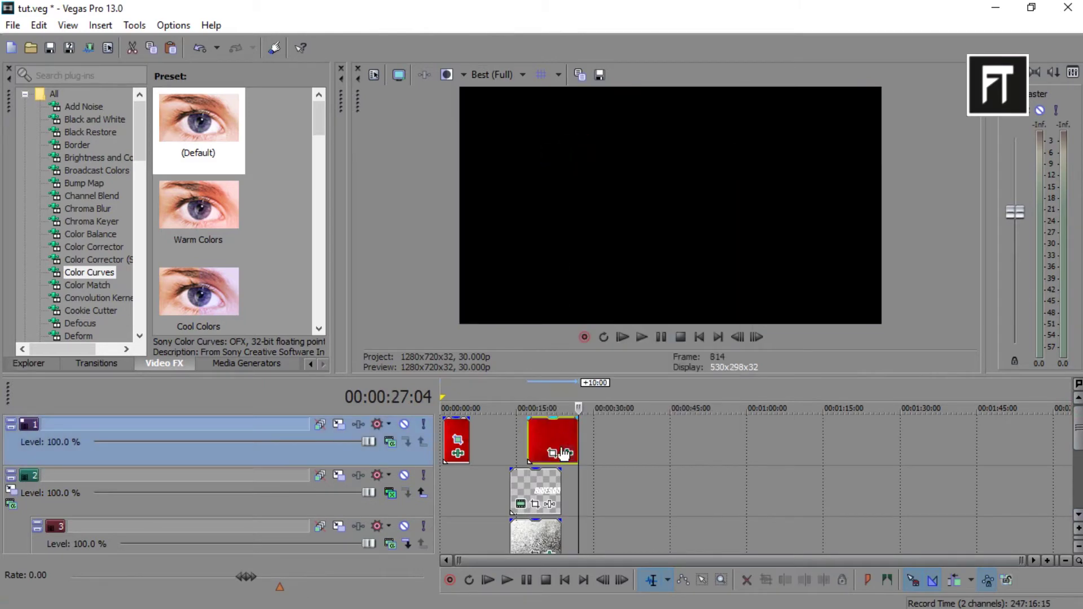
left_click_drag(552, 441, 542, 441)
left_click(528, 440)
scroll(560, 446, "up", 2)
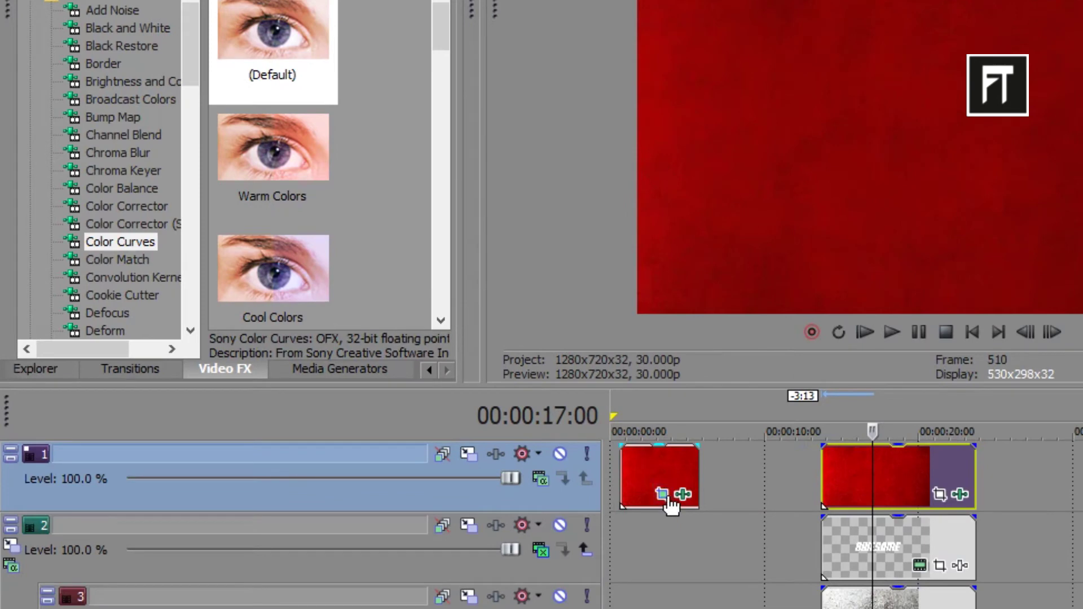
Step: Copy the first red clip's splatter mask keyframe into the pasted clip's Pan/Crop mask
left_click(662, 494)
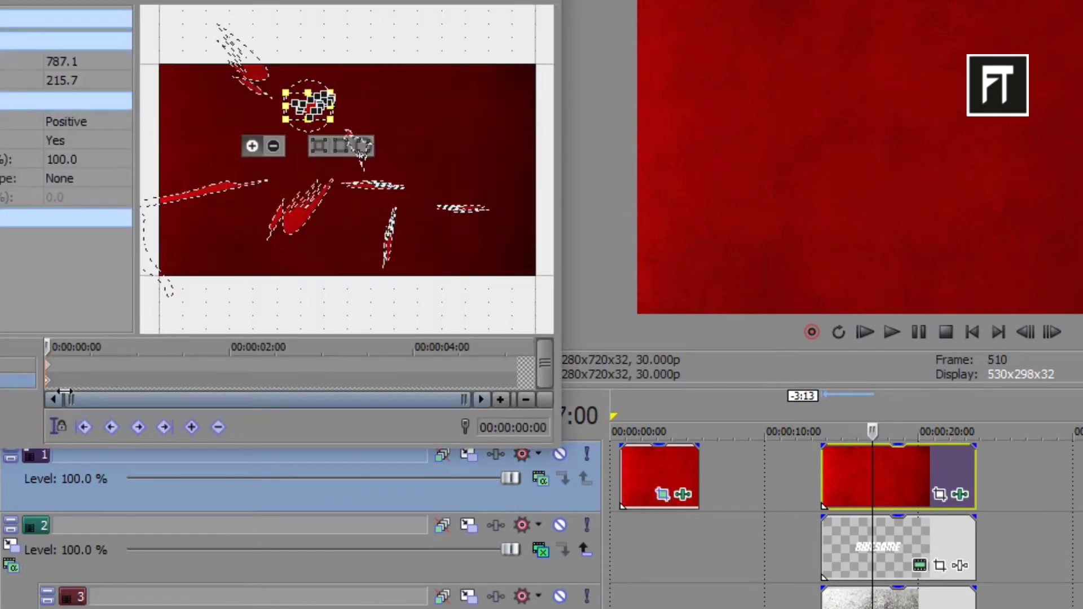
right_click(47, 381)
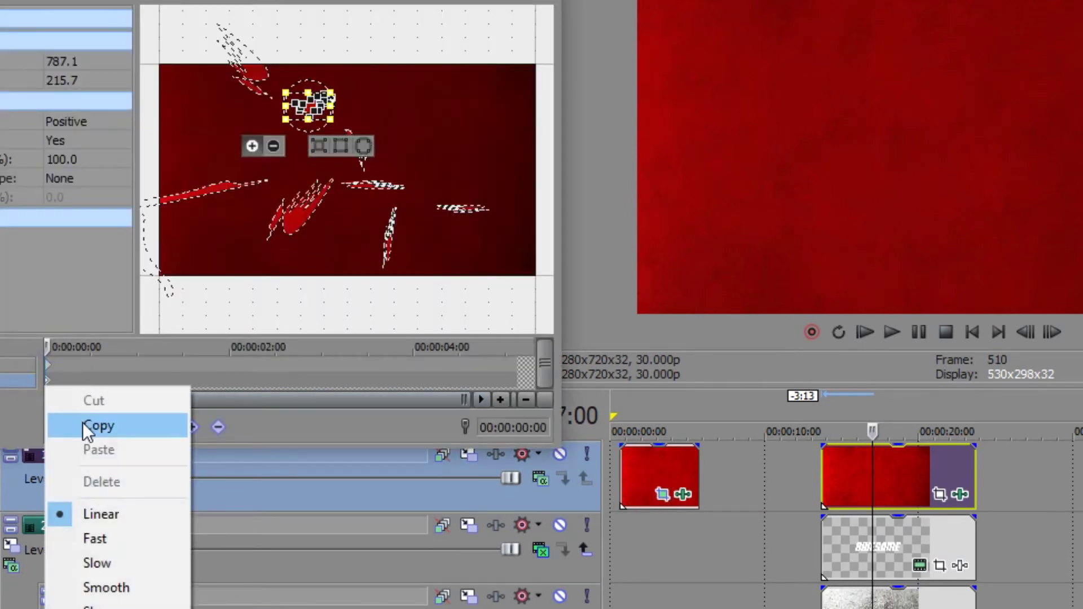
left_click(87, 425)
left_click(502, 4)
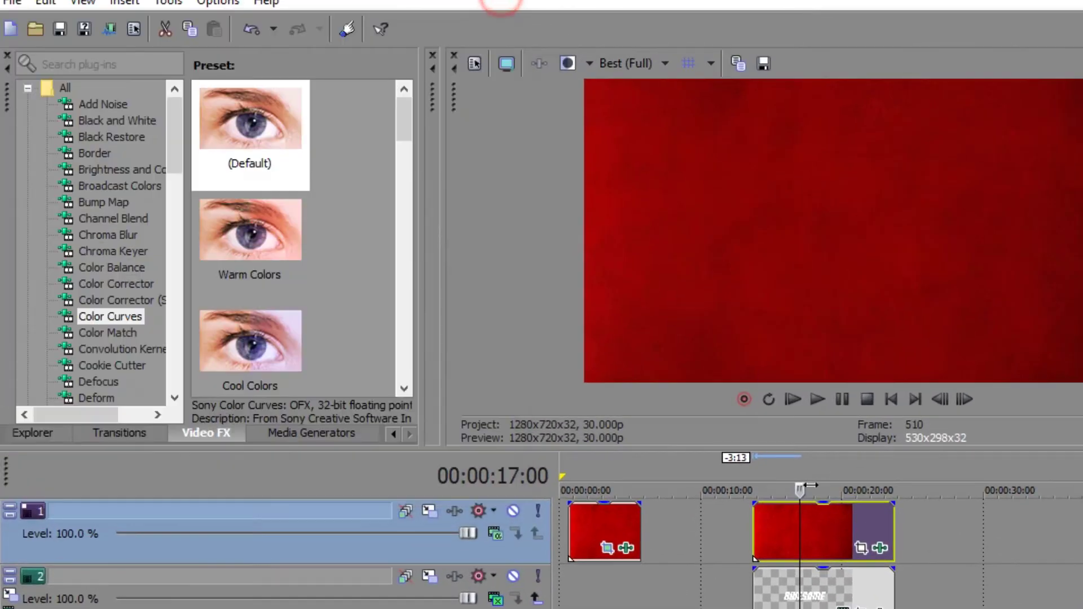
left_click(852, 553)
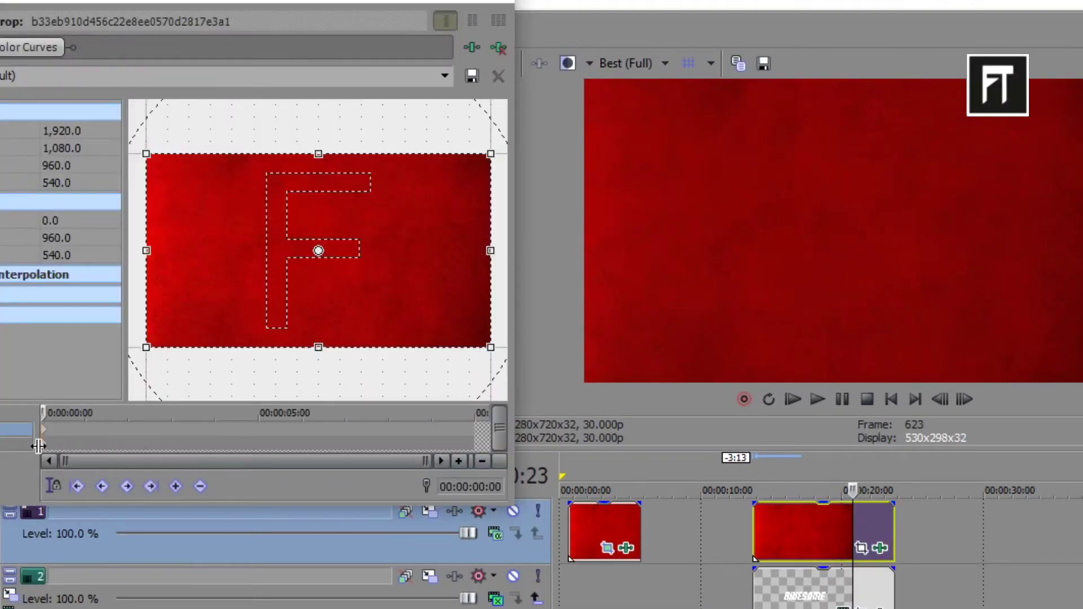
left_click(45, 447)
right_click(44, 447)
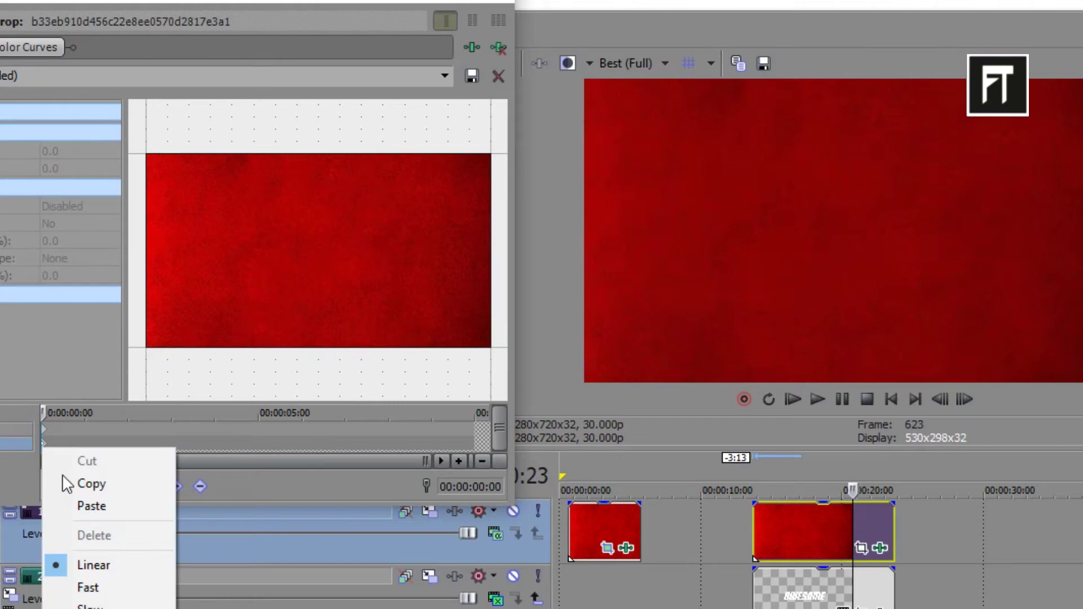
left_click(85, 502)
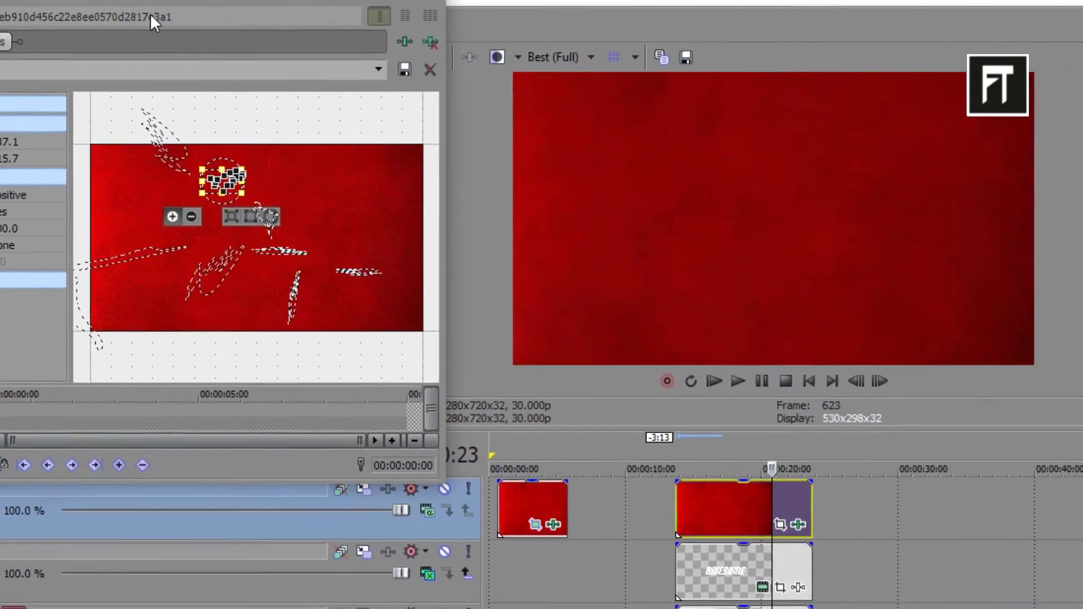
mouse_move(153, 22)
left_mouse_down()
mouse_move(568, 67)
mouse_move(858, 68)
left_mouse_up()
Step: Turn on the Mask checkbox and preview the splatter-masked title
left_click(392, 467)
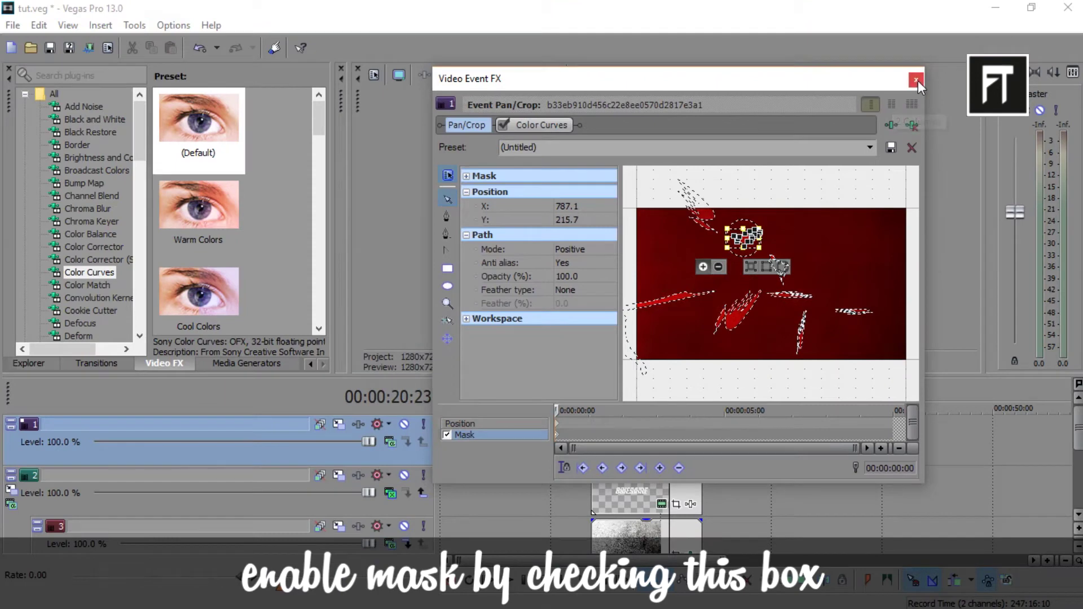
left_click(915, 80)
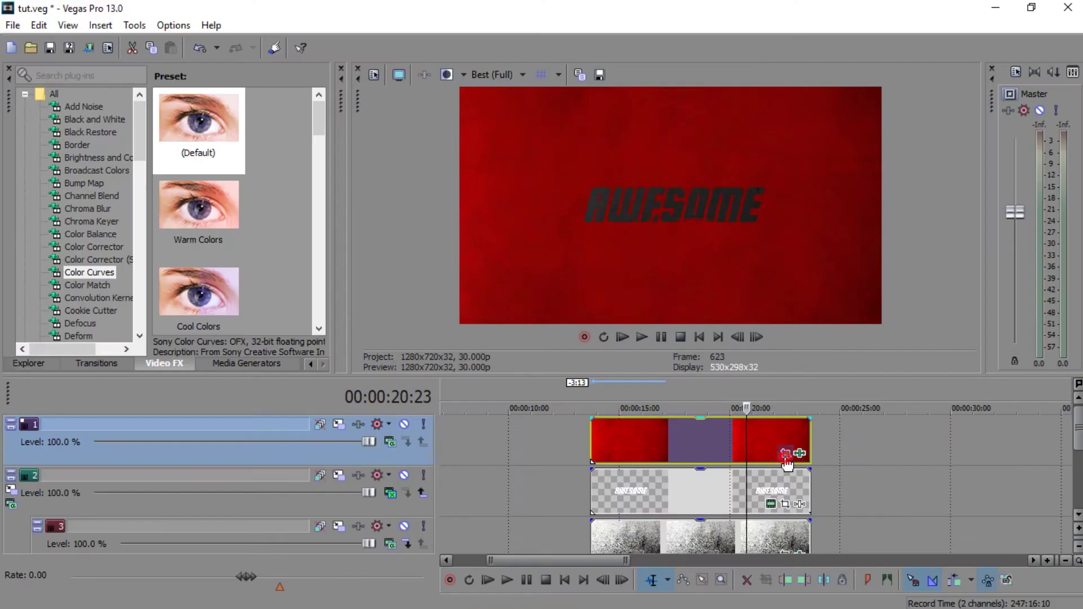
left_click(784, 451)
mouse_move(736, 92)
left_mouse_down()
mouse_move(262, 105)
mouse_move(272, 88)
left_mouse_up()
scroll(360, 320, "up", 2)
scroll(359, 321, "up", 2)
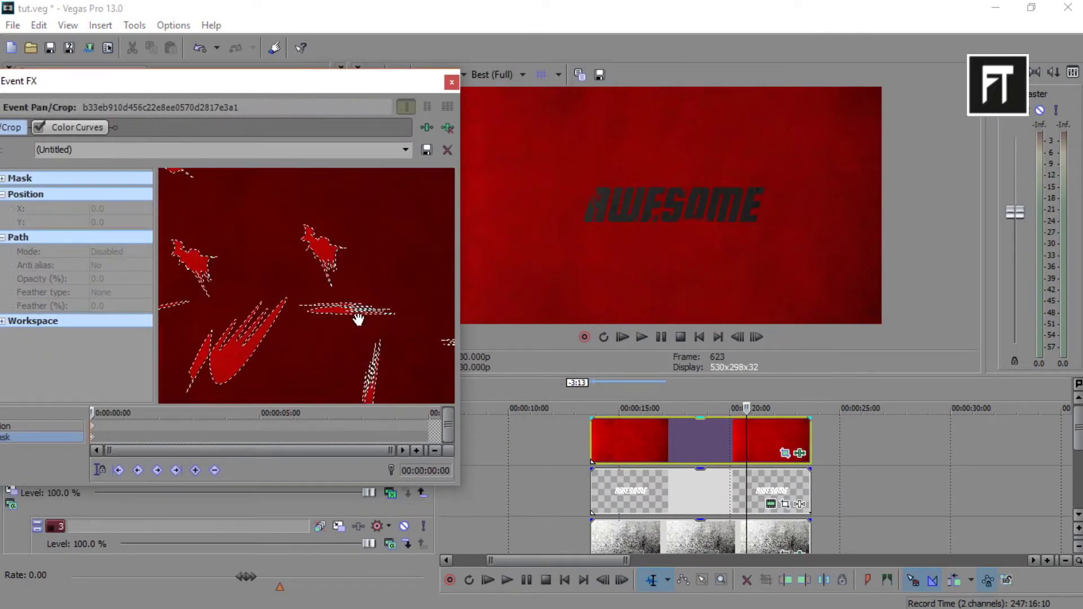
Step: Select one splatter mask path and drag it to the right
left_click(358, 316)
right_click(359, 315)
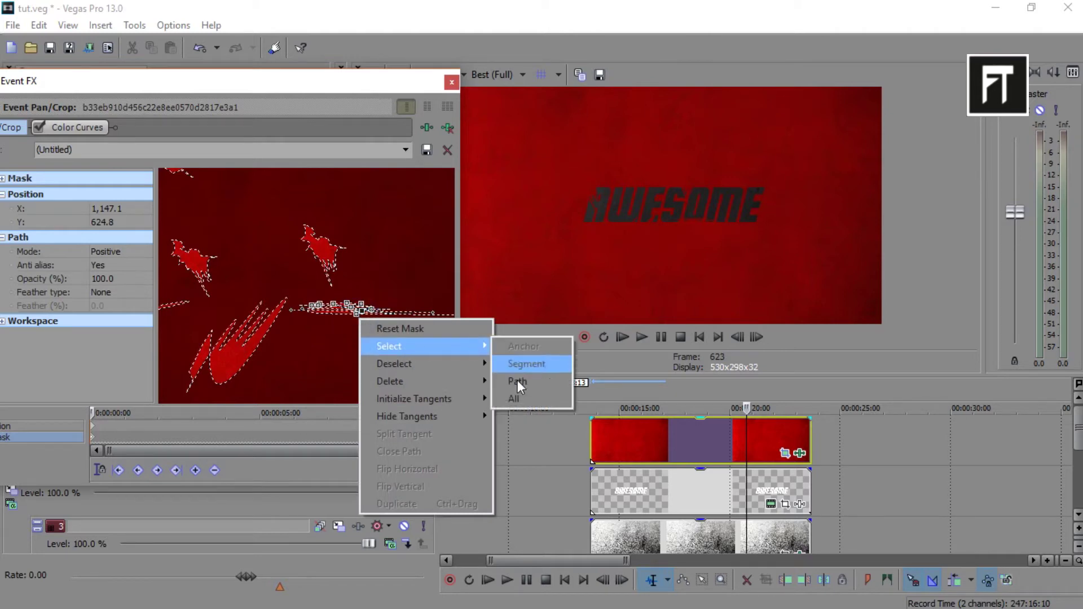
mouse_move(390, 346)
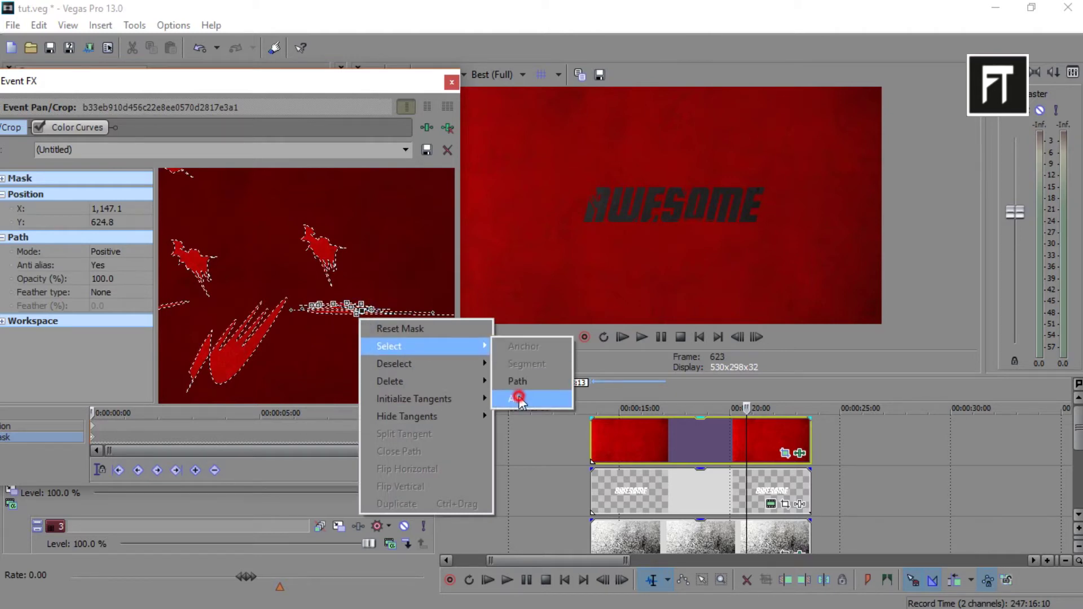
left_click(519, 396)
scroll(358, 328, "down", 3)
scroll(423, 367, "down", 2)
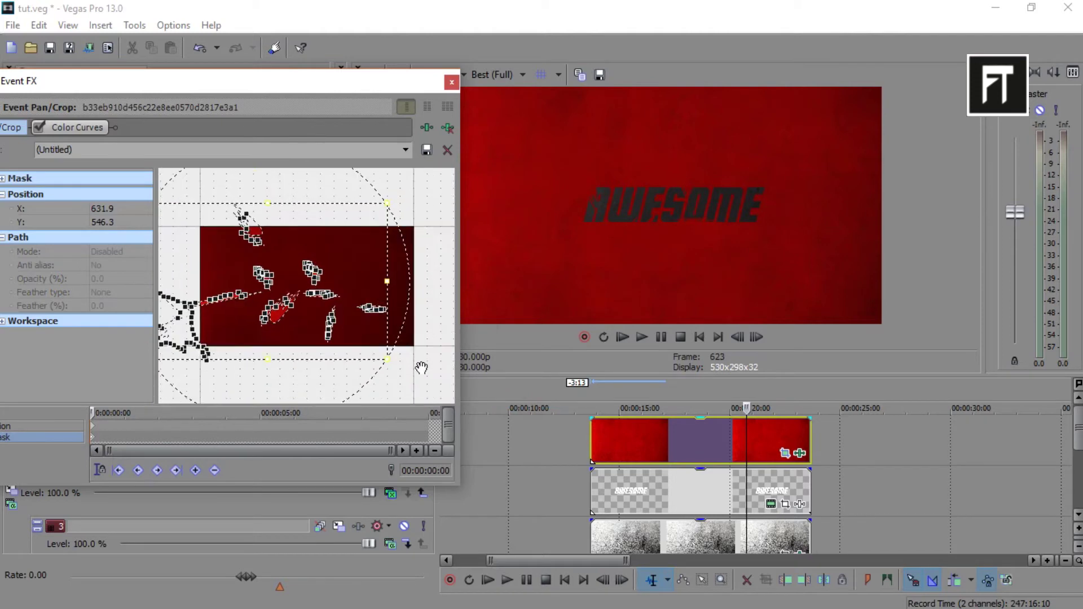
left_click(423, 367)
scroll(343, 339, "up", 3)
scroll(343, 340, "up", 2)
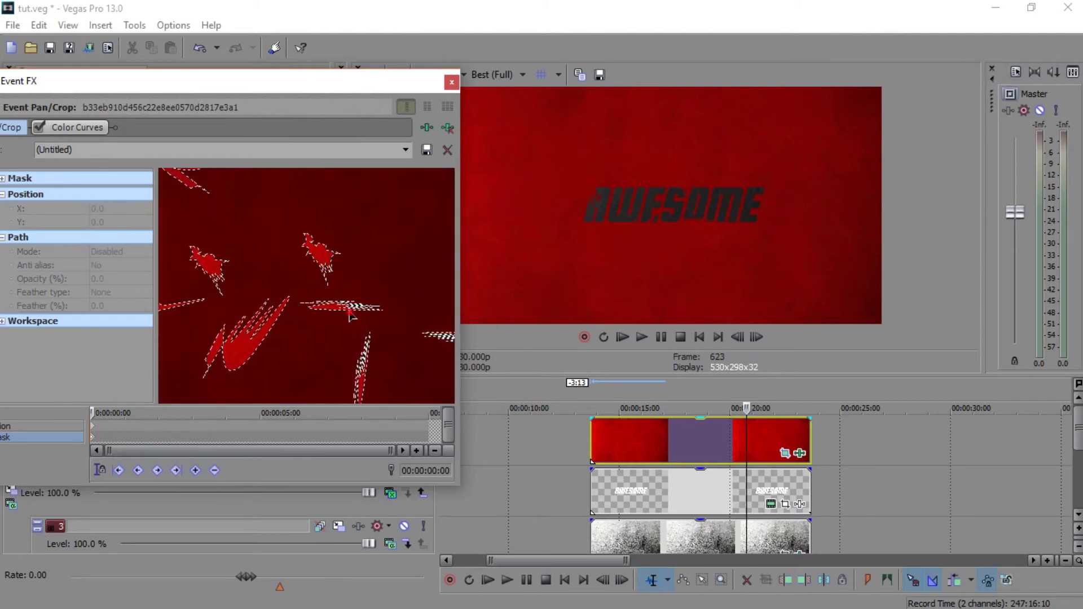
left_click(347, 309)
right_click(351, 317)
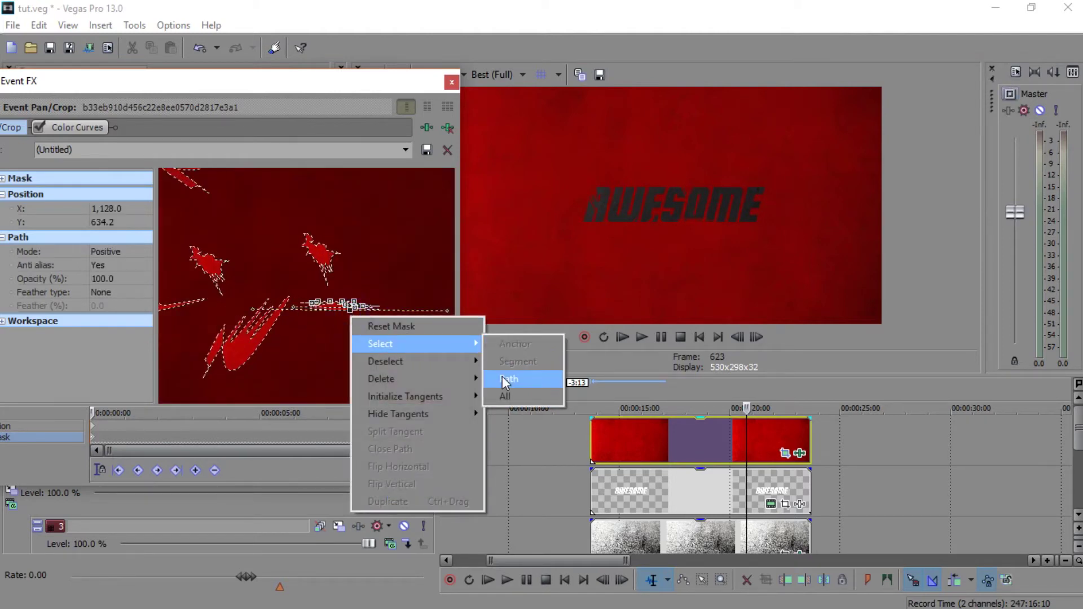
left_click(502, 377)
mouse_move(346, 310)
left_mouse_down()
mouse_move(431, 312)
mouse_move(409, 308)
left_mouse_up()
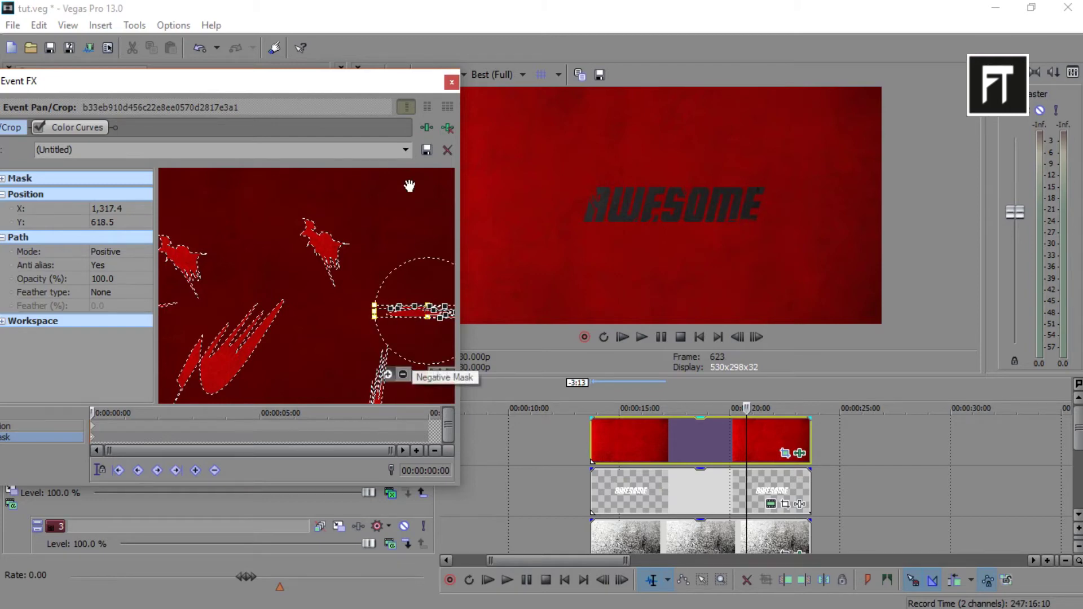
left_click(452, 85)
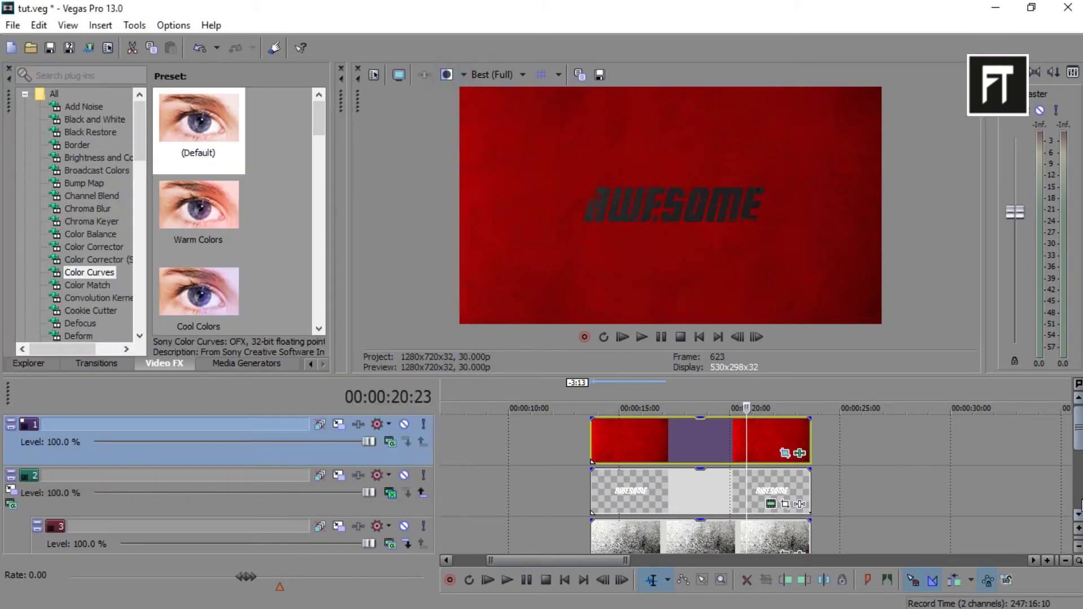
scroll(973, 491, "down", 1)
scroll(1030, 516, "down", 3)
Step: Add a new track 4 holding the paint-splatter PNG, and show the Color Corrector presets
right_click(919, 454)
left_click(922, 292)
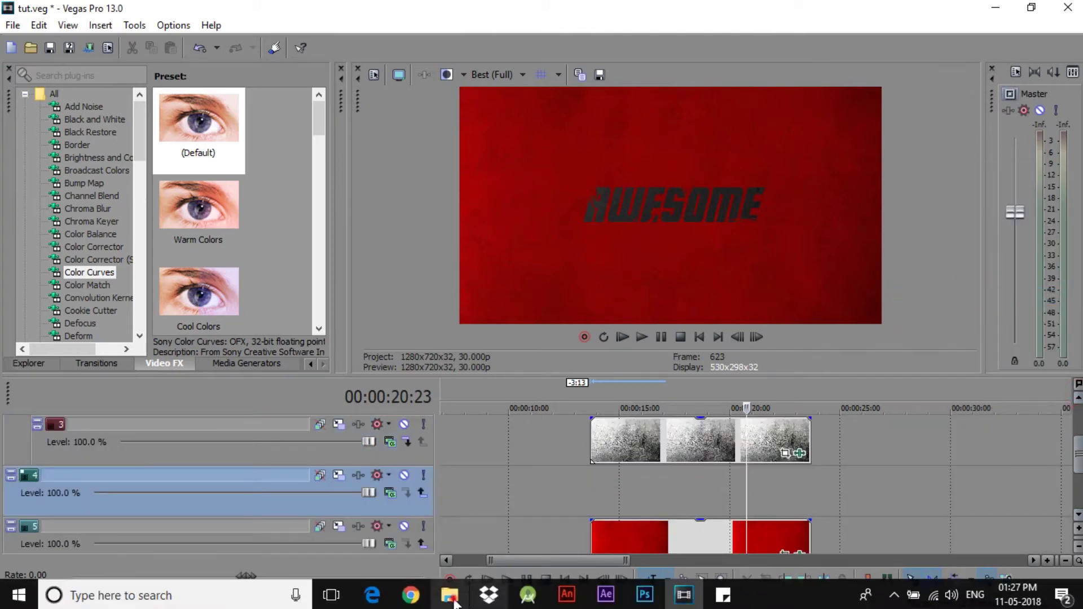
left_click(449, 594)
left_click_drag(347, 127, 608, 584)
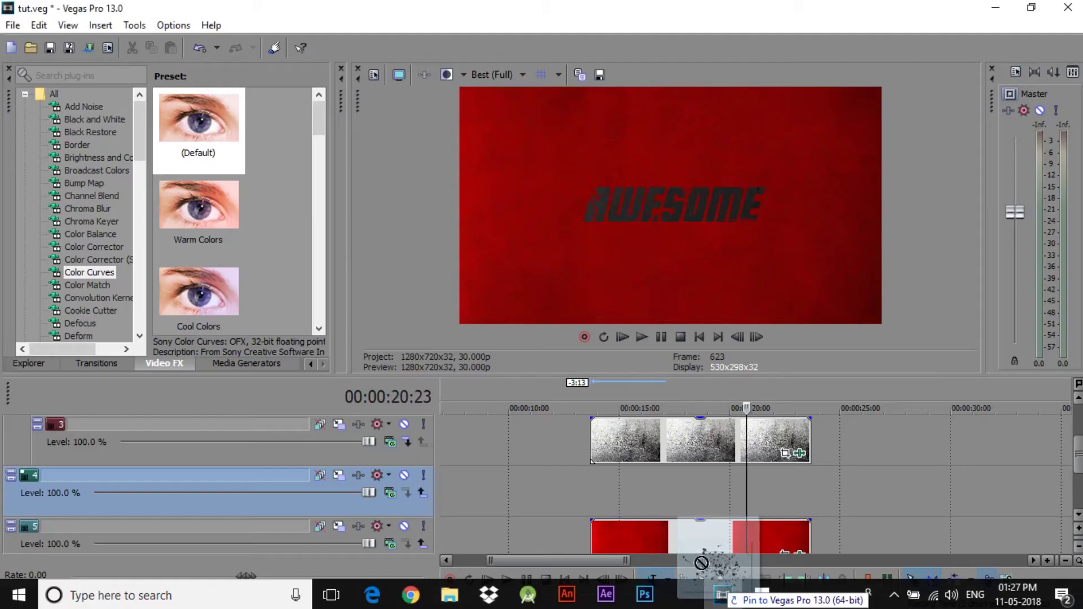
left_click_drag(669, 599, 655, 480)
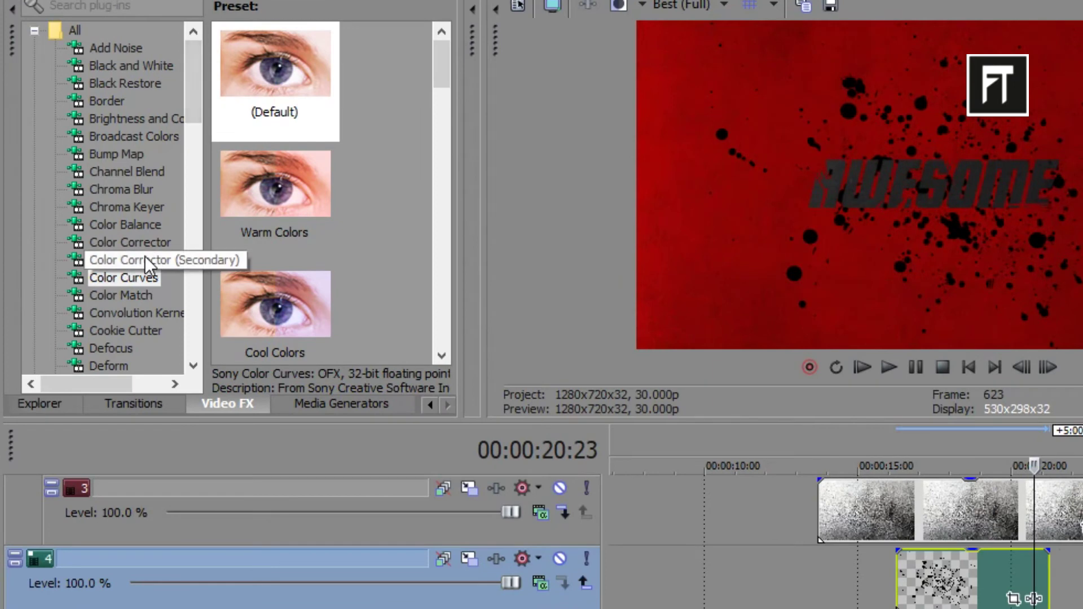
left_click(145, 255)
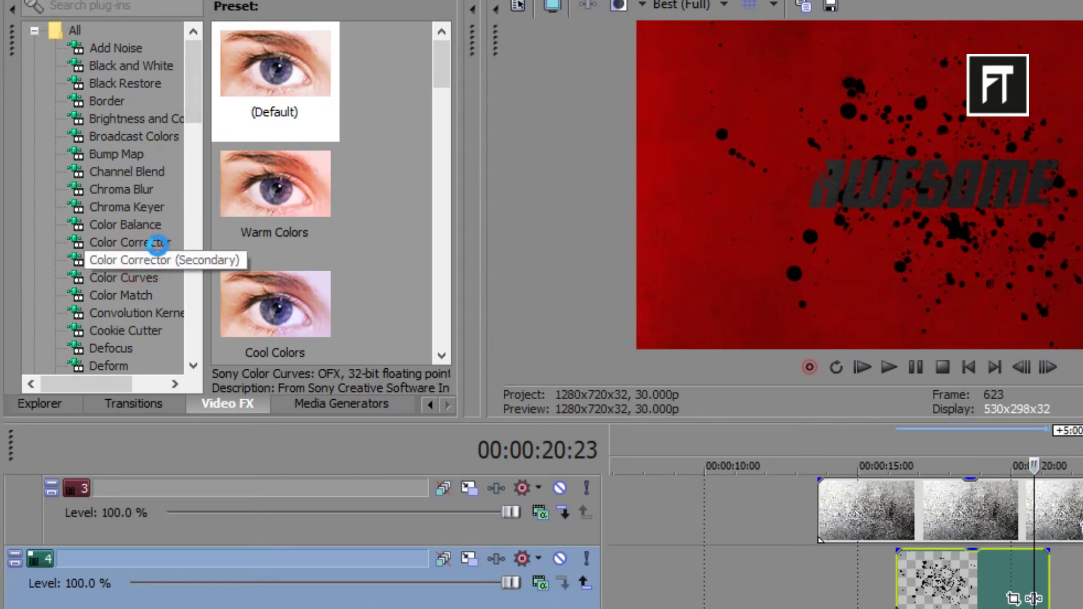
left_click(136, 243)
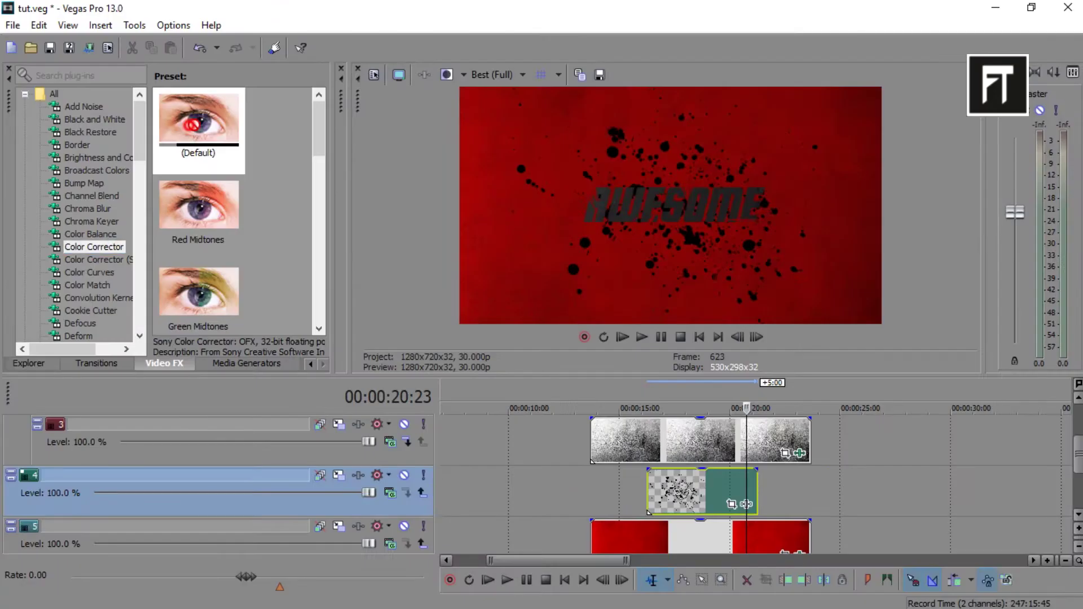
Step: Apply Color Corrector Default to the splatter clip, pushing the Low, Mid and High wheels toward red
left_click_drag(193, 125, 571, 444)
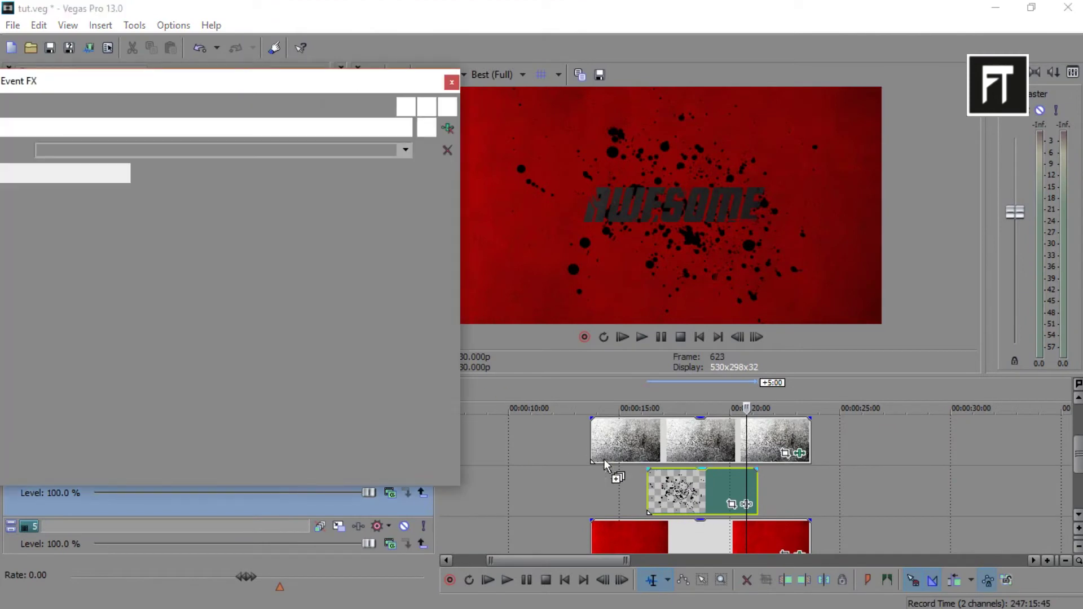
left_click_drag(179, 289, 167, 253)
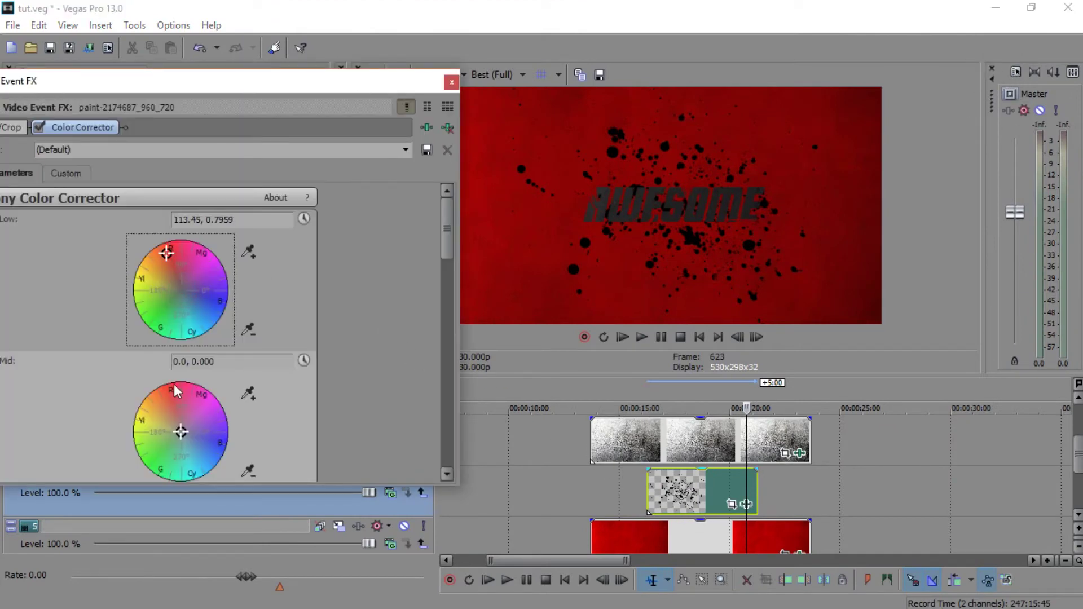
left_click_drag(179, 428, 172, 393)
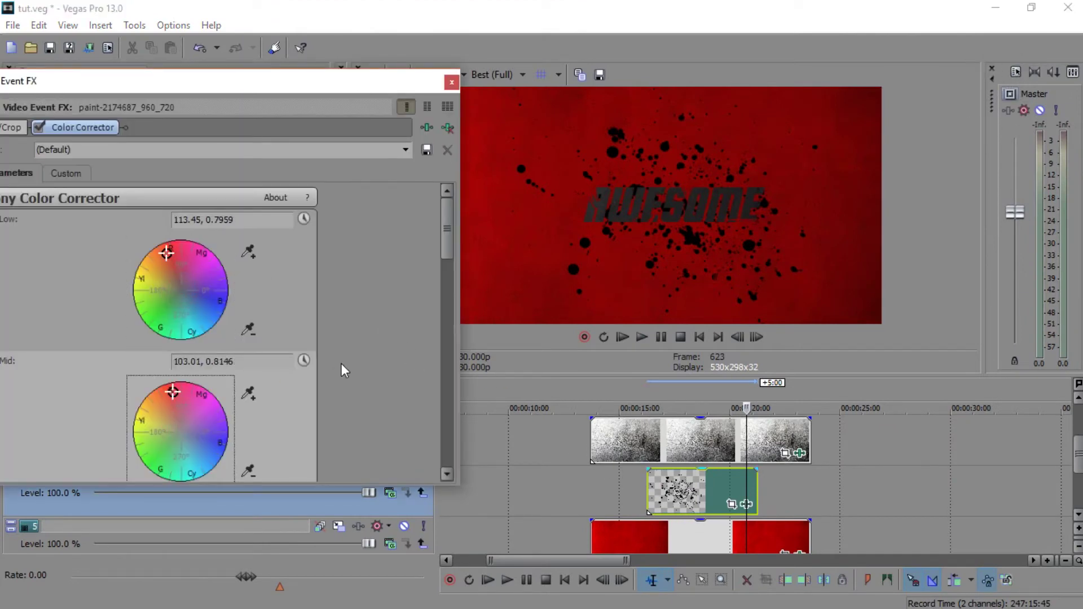
scroll(341, 365, "down", 3)
left_click_drag(180, 430, 174, 400)
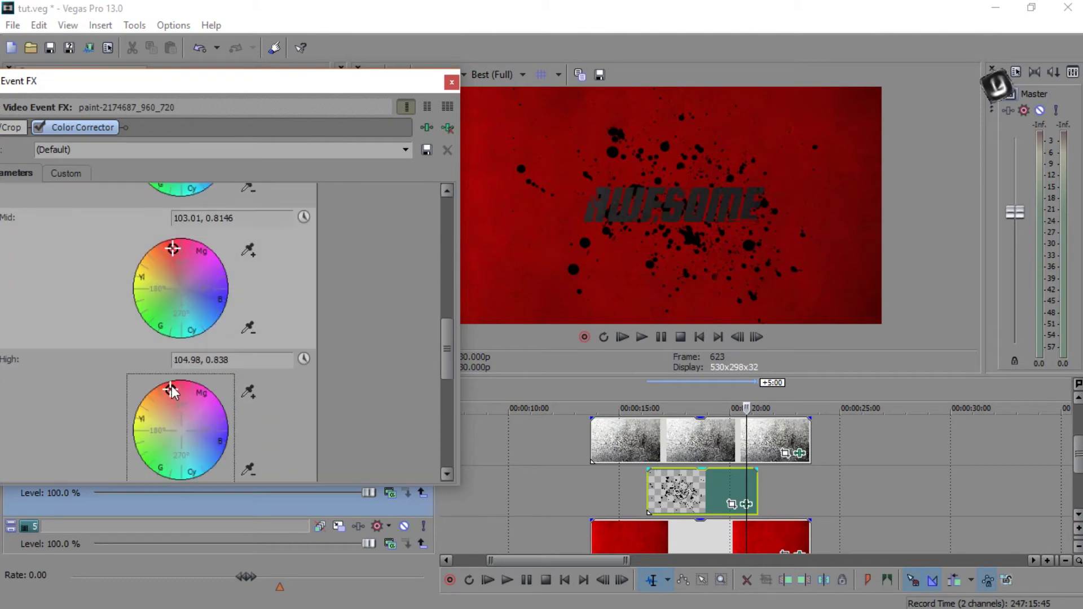
left_click(448, 82)
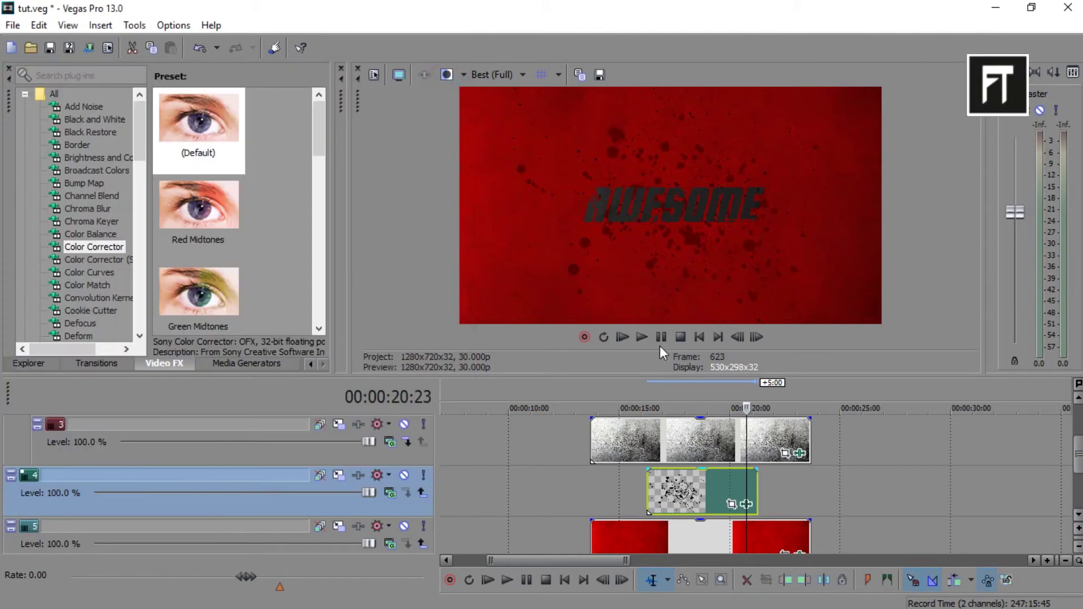
Step: Loop the splatter clip to the wallpaper's end and paste an aligned copy onto a new track
left_click_drag(700, 500, 633, 495)
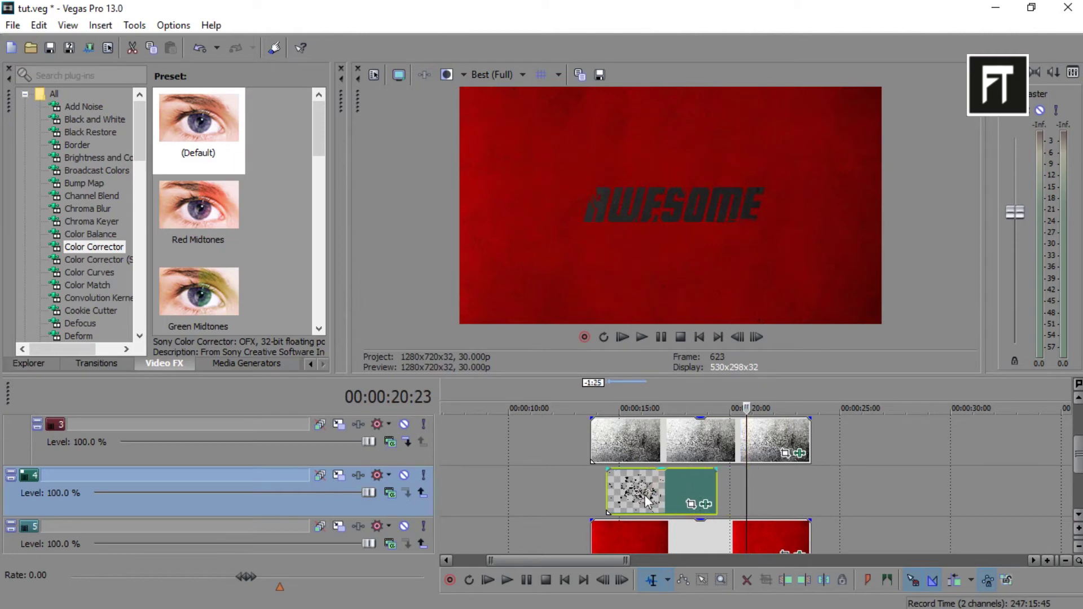
left_click_drag(700, 487, 810, 489)
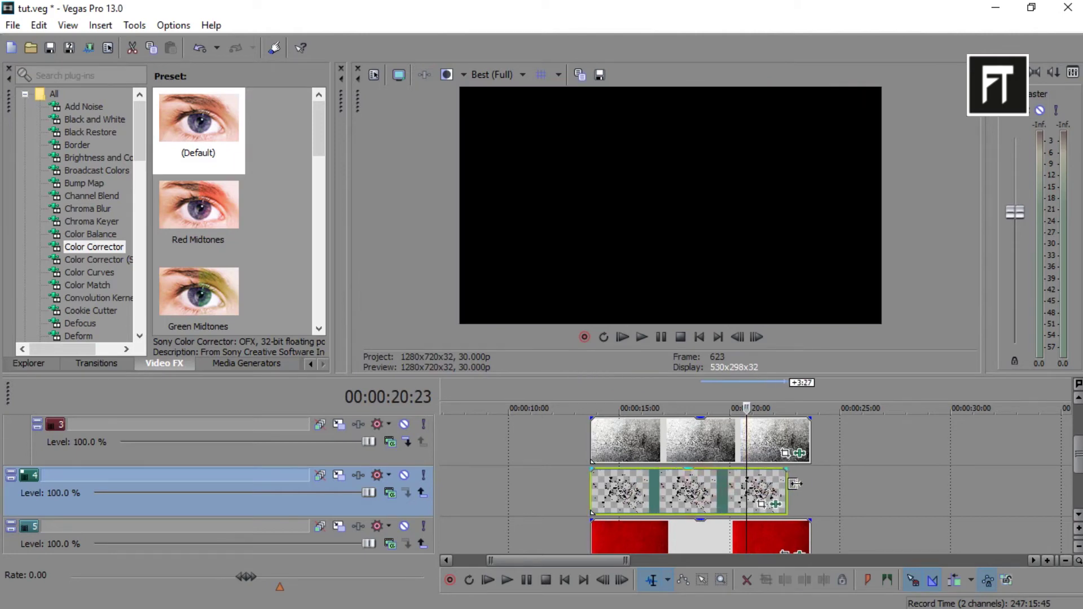
right_click(733, 490)
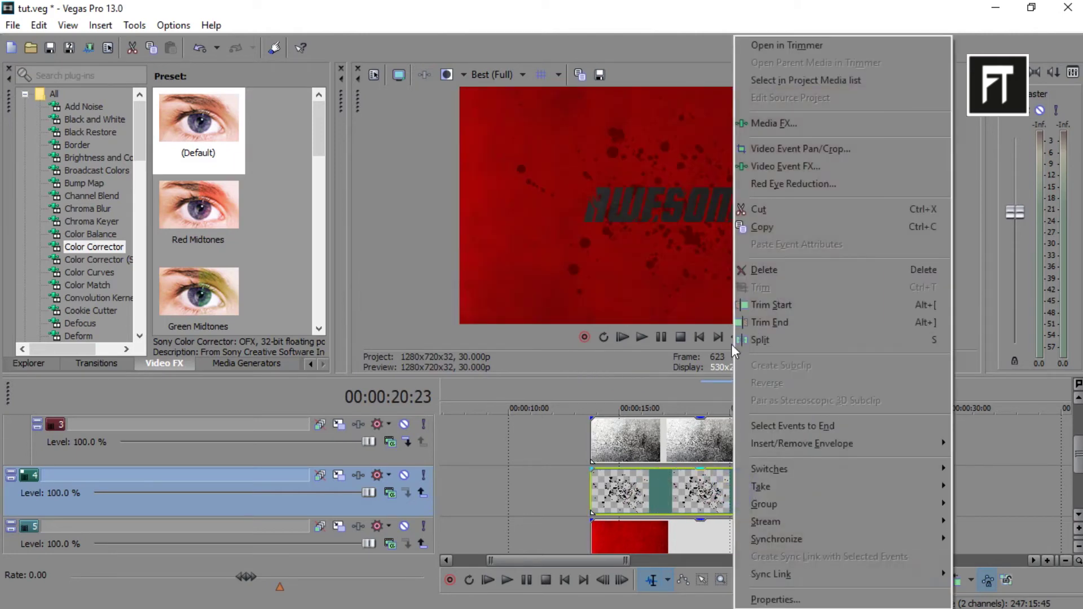
left_click(766, 228)
right_click(888, 495)
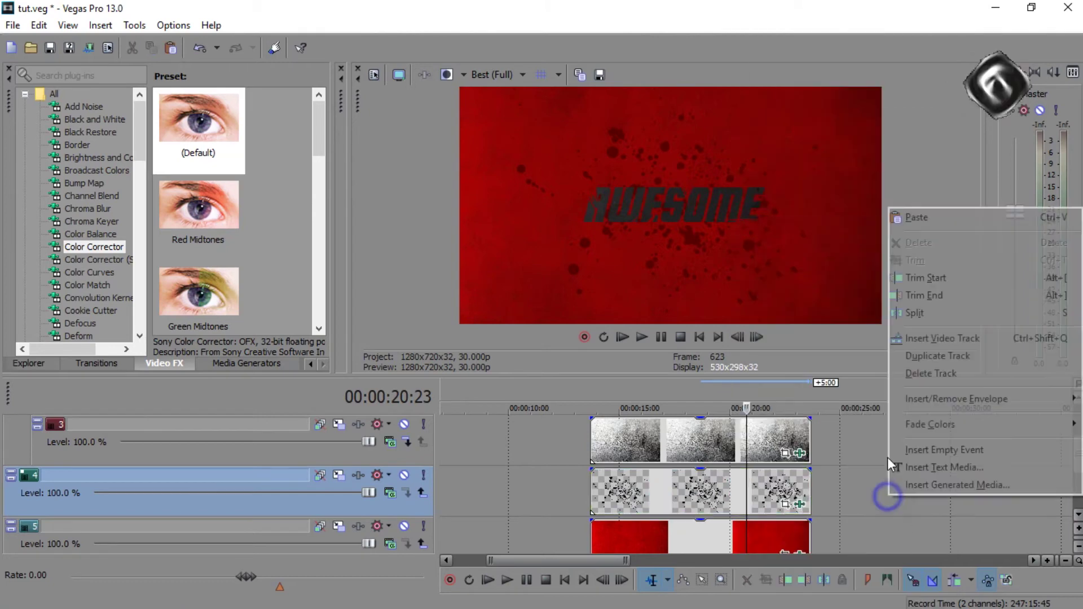
left_click(925, 337)
right_click(697, 493)
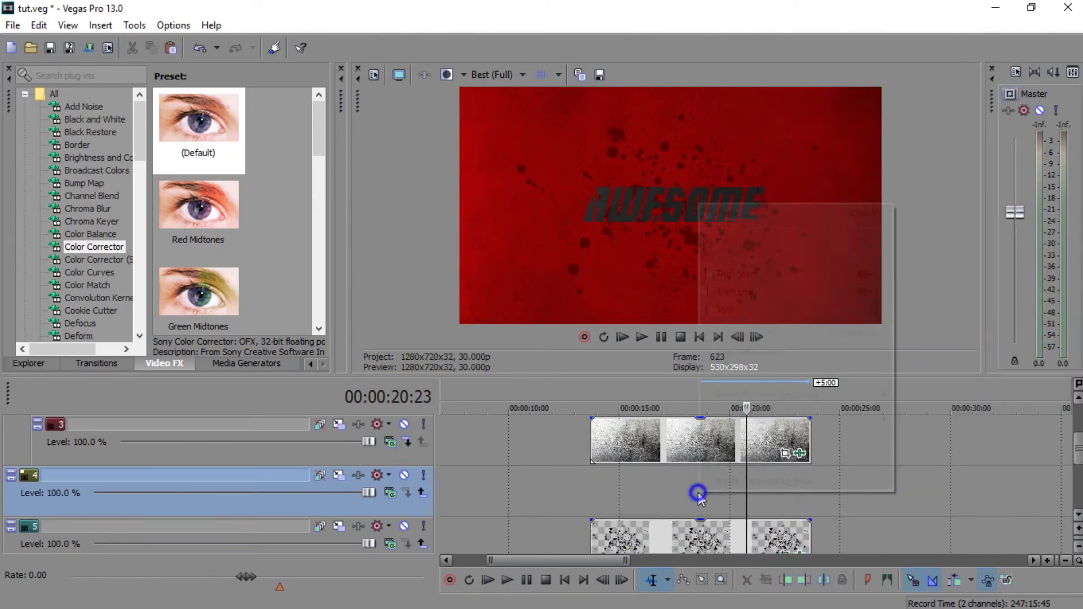
left_click(738, 214)
left_click_drag(833, 489, 678, 494)
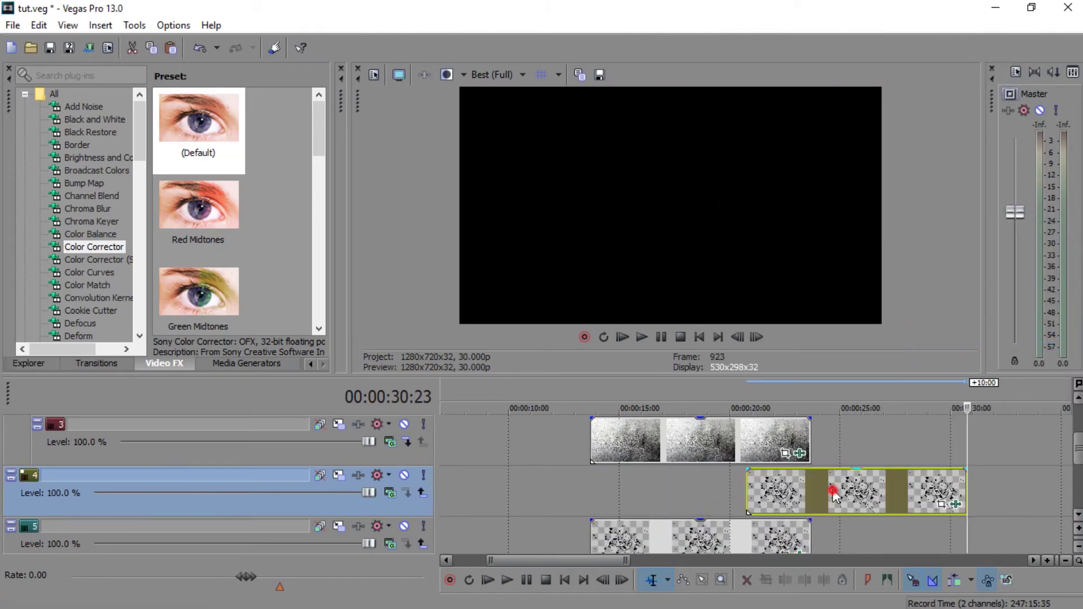
Step: Set the track to 3D Source Alpha and shift the splatter layer left and down in Track Motion
left_click(677, 493)
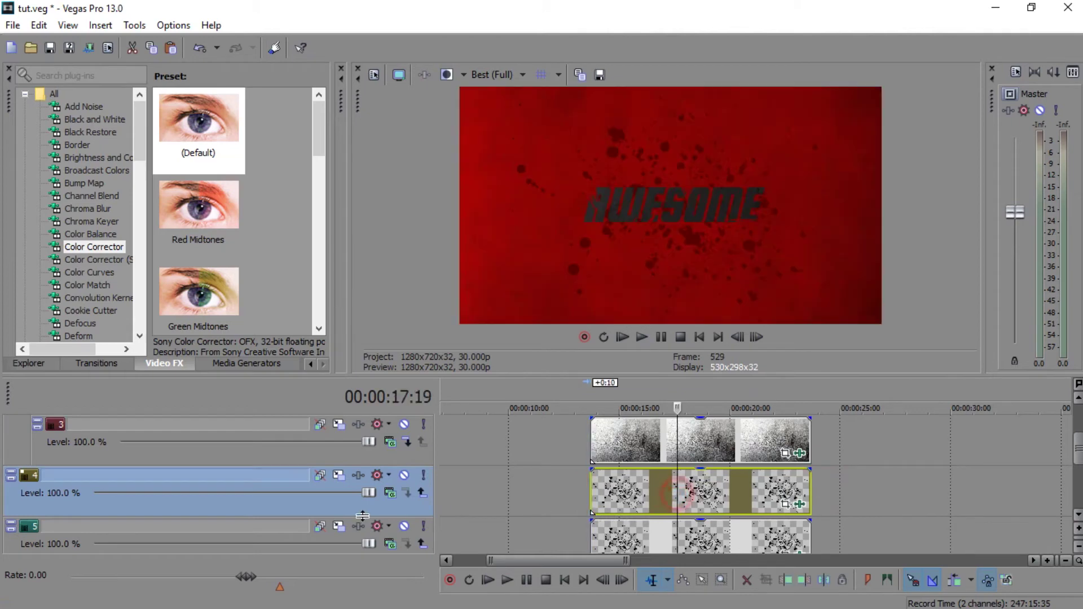
left_click(391, 495)
left_click(435, 219)
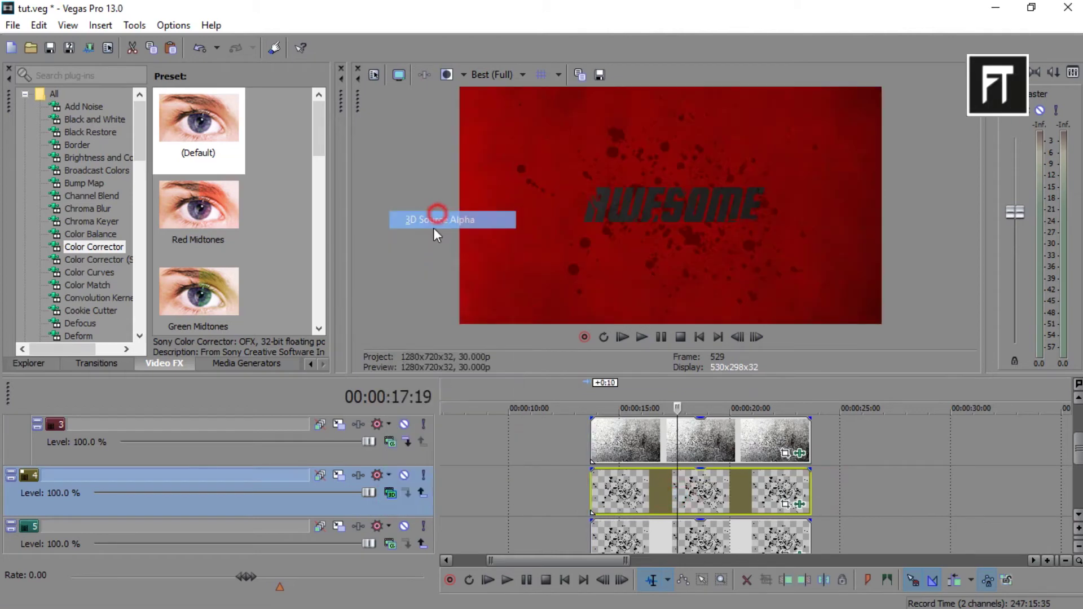
left_click(336, 475)
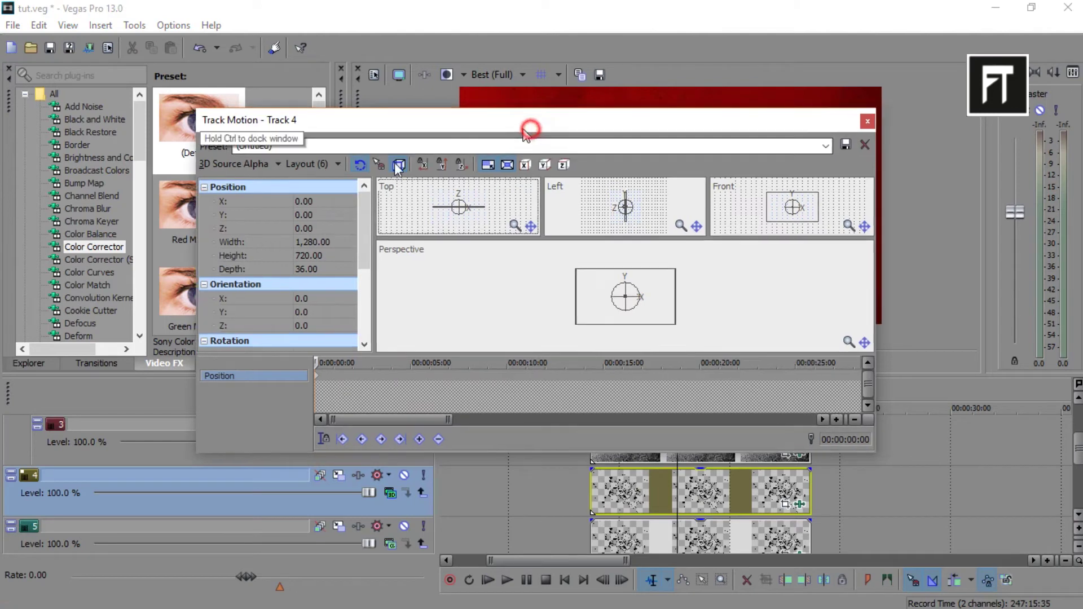
left_click_drag(530, 127, 117, 215)
left_click_drag(244, 385, 198, 418)
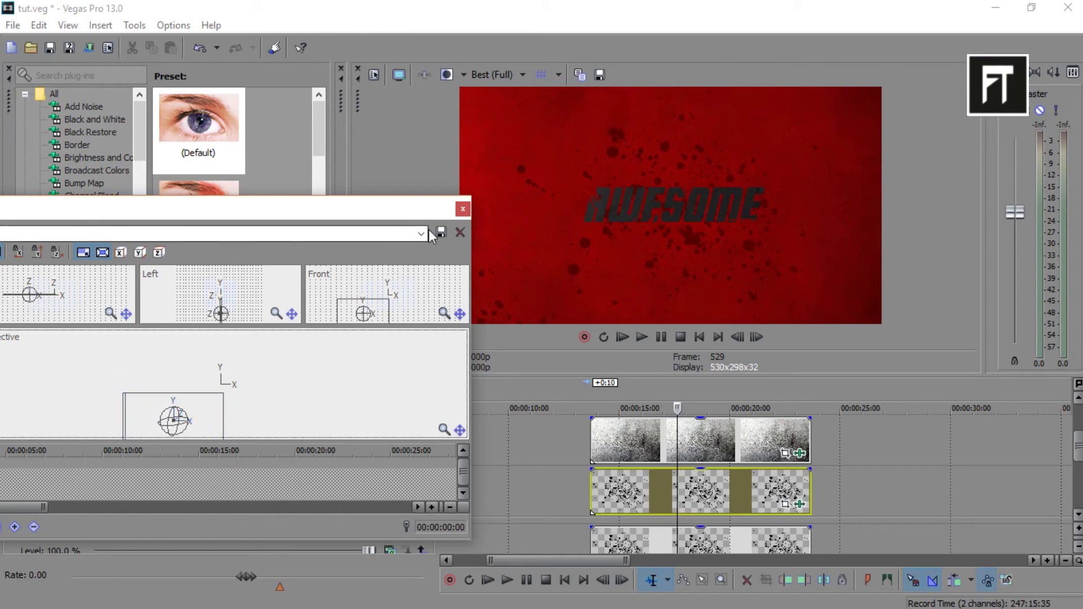
Step: Close the Track Motion window, finishing the track 4 splatter layer's 3D edit
left_click(460, 231)
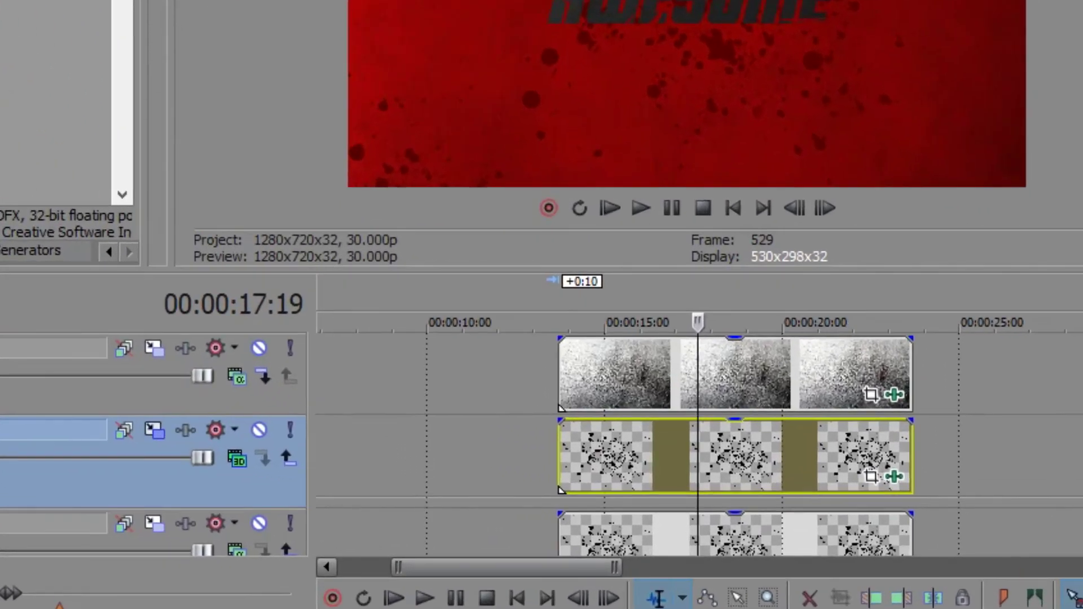
scroll(1068, 483, "down", 2)
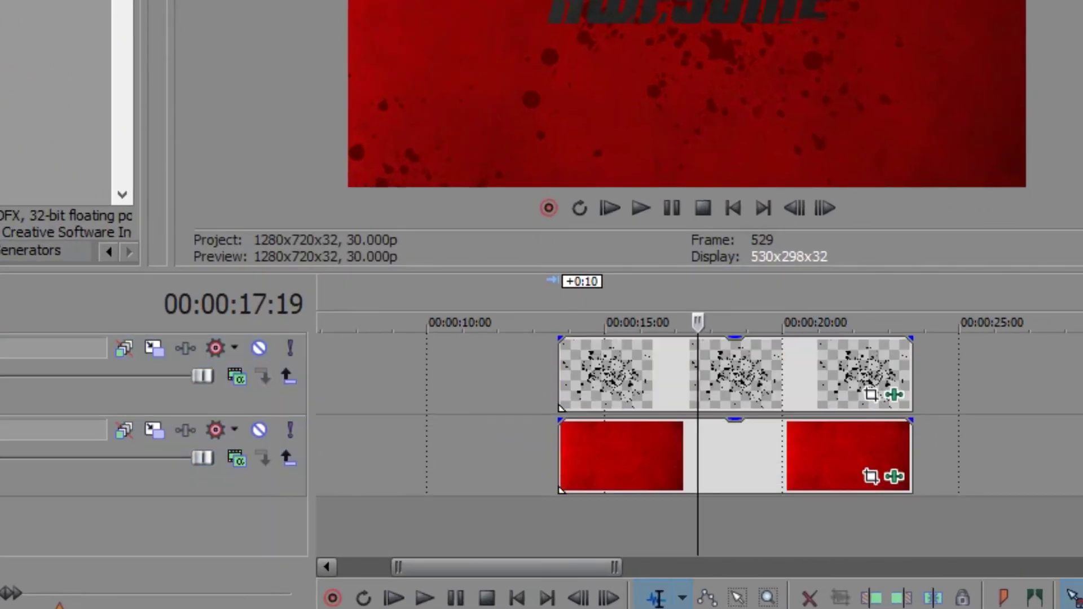
Step: Keyframe the red wallpaper's pan/crop near 00:00:09:07 with a tighter, zoomed-in framing
left_click(870, 476)
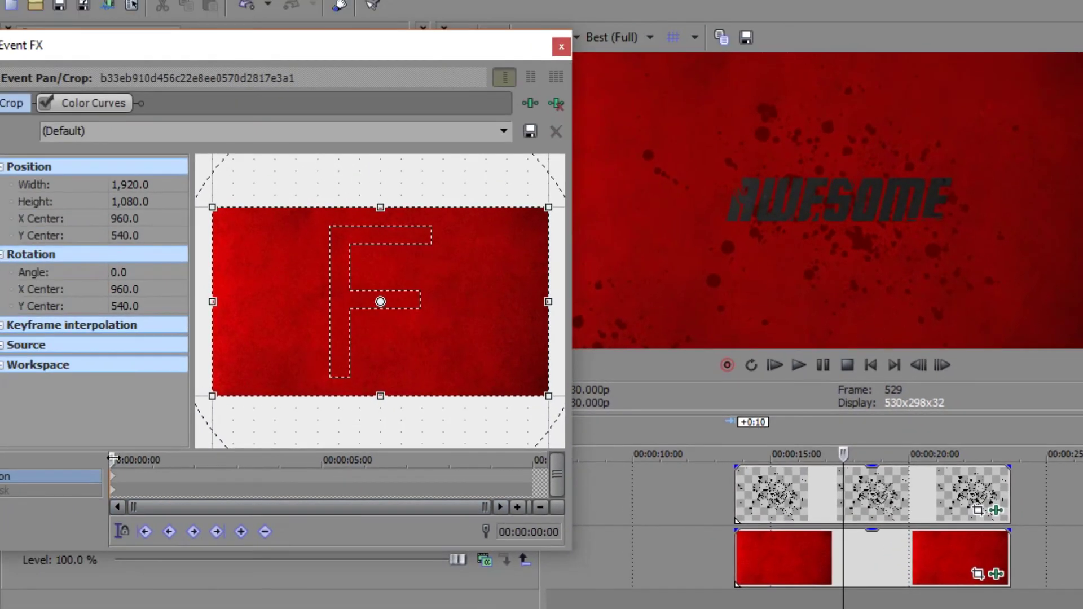
left_click_drag(112, 457, 412, 462)
left_click_drag(483, 467, 499, 464)
left_click(241, 531)
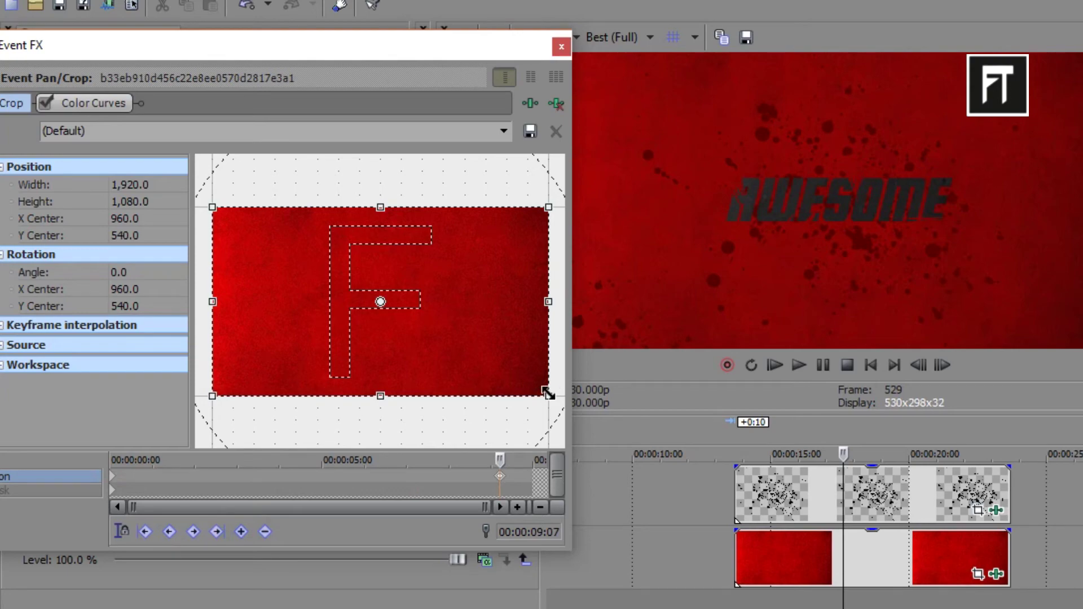
left_click_drag(547, 393, 496, 365)
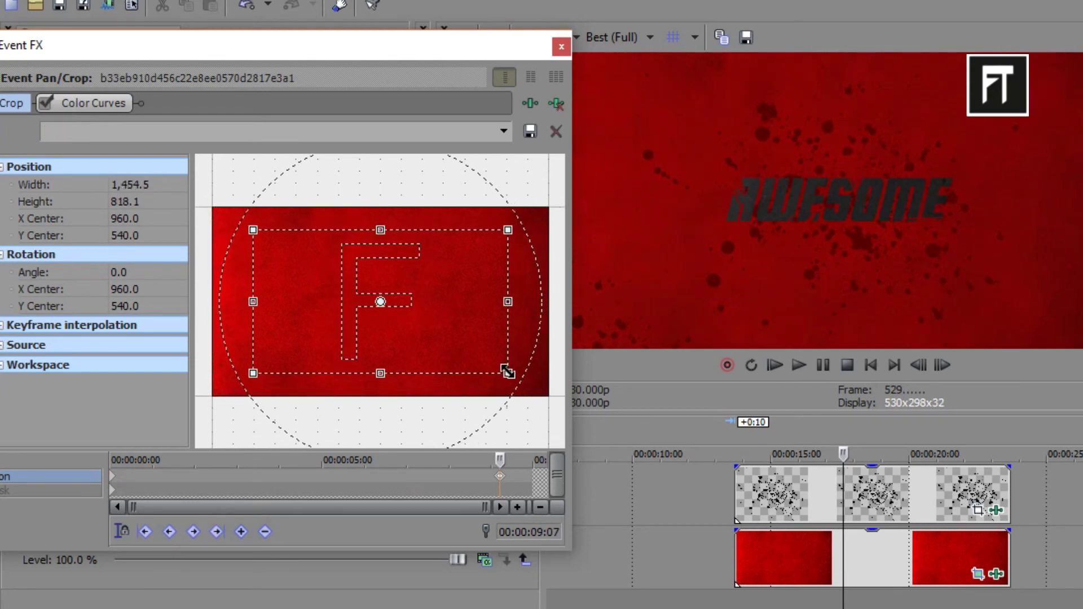
left_click_drag(495, 365, 483, 359)
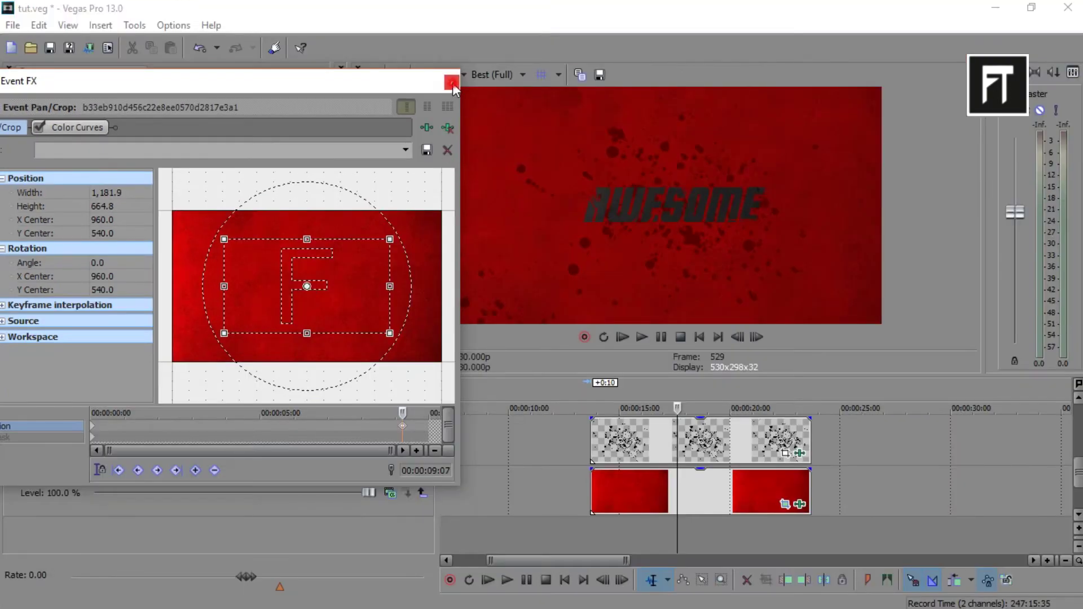
left_click(451, 84)
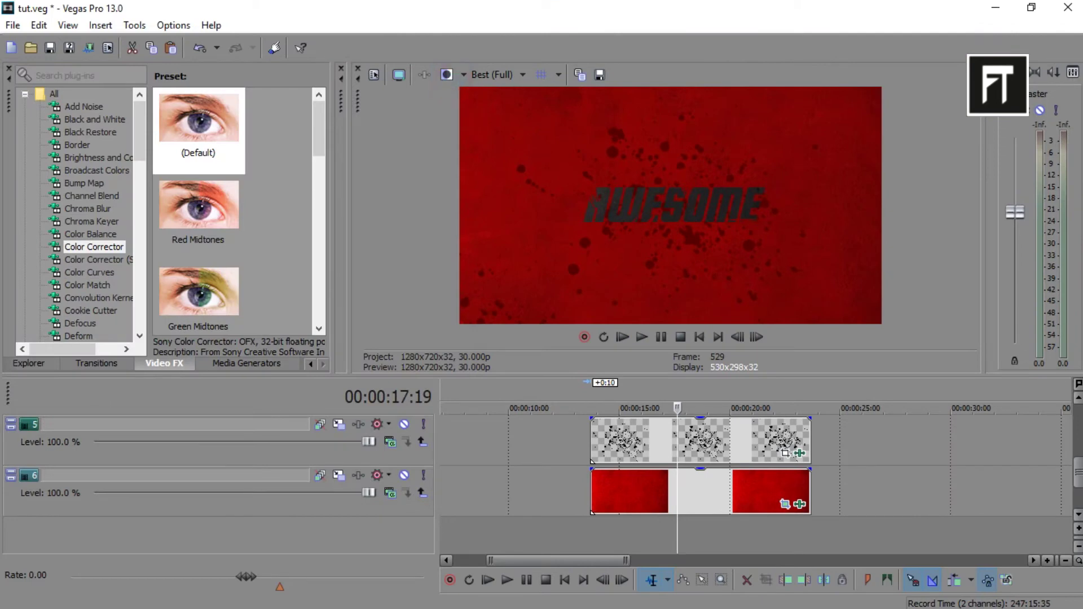
Step: Keyframe the AWESOME title's pan/crop at frames 18 and 19, shrinking the crop at 19
left_click(1077, 395)
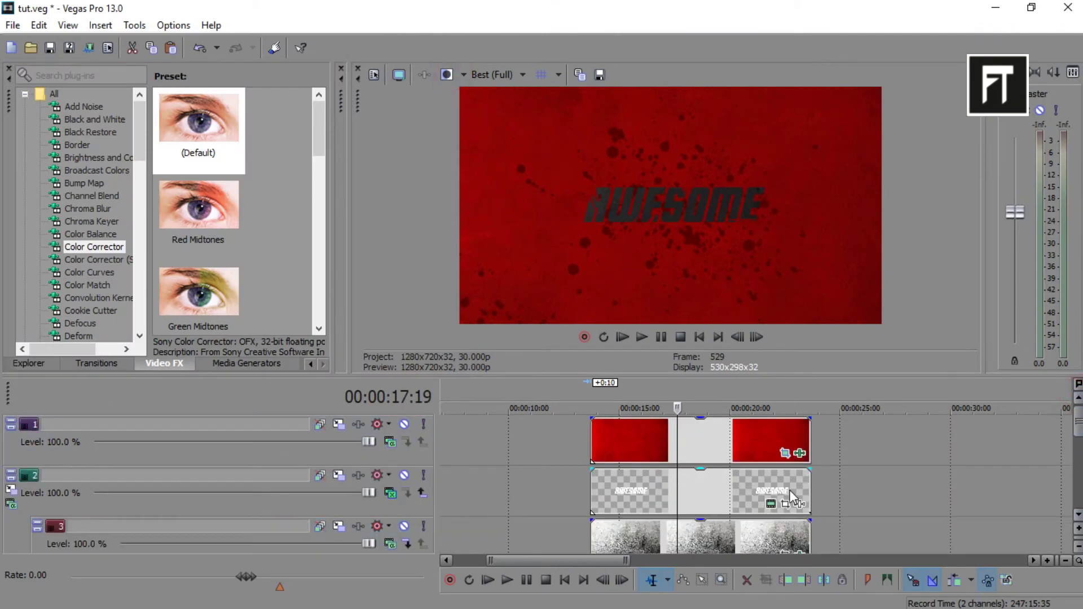
left_click(785, 502)
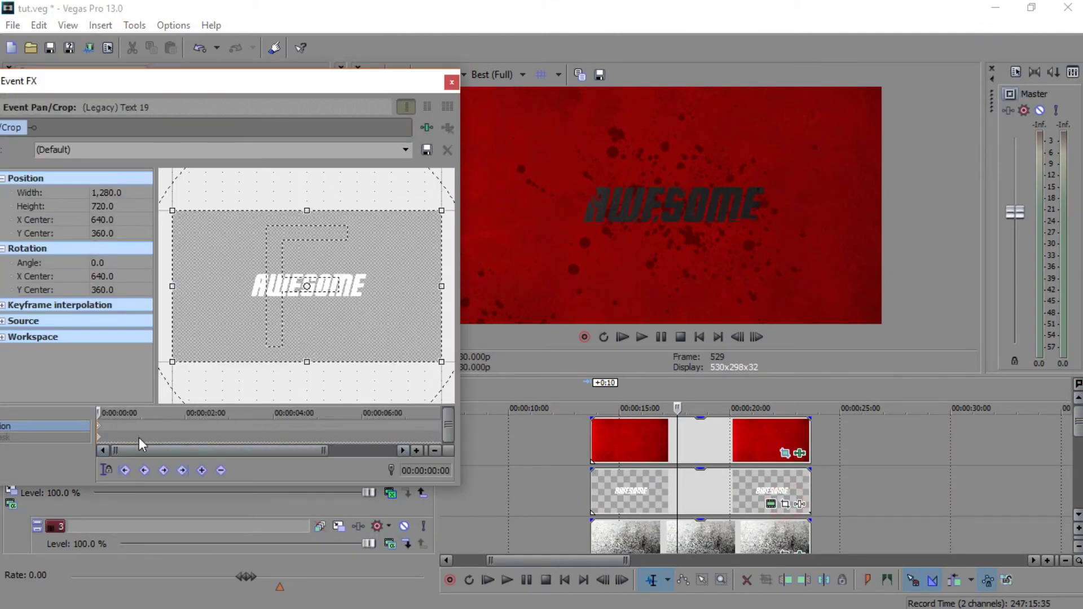
scroll(140, 438, "up", 3)
left_click(201, 470)
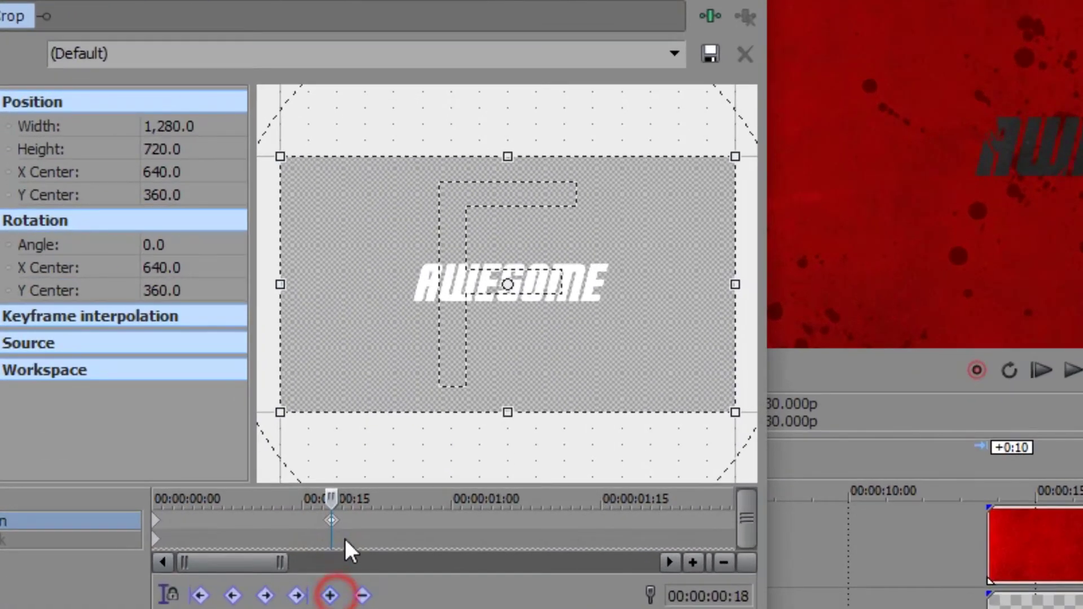
left_click(332, 498)
scroll(374, 531, "up", 3)
scroll(375, 531, "up", 3)
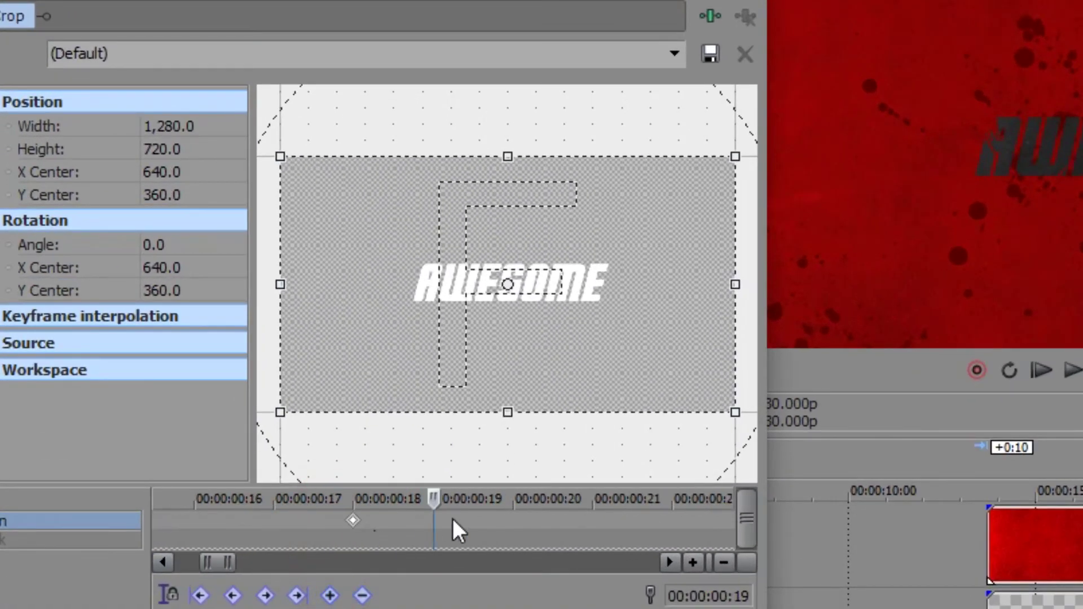
left_click(330, 595)
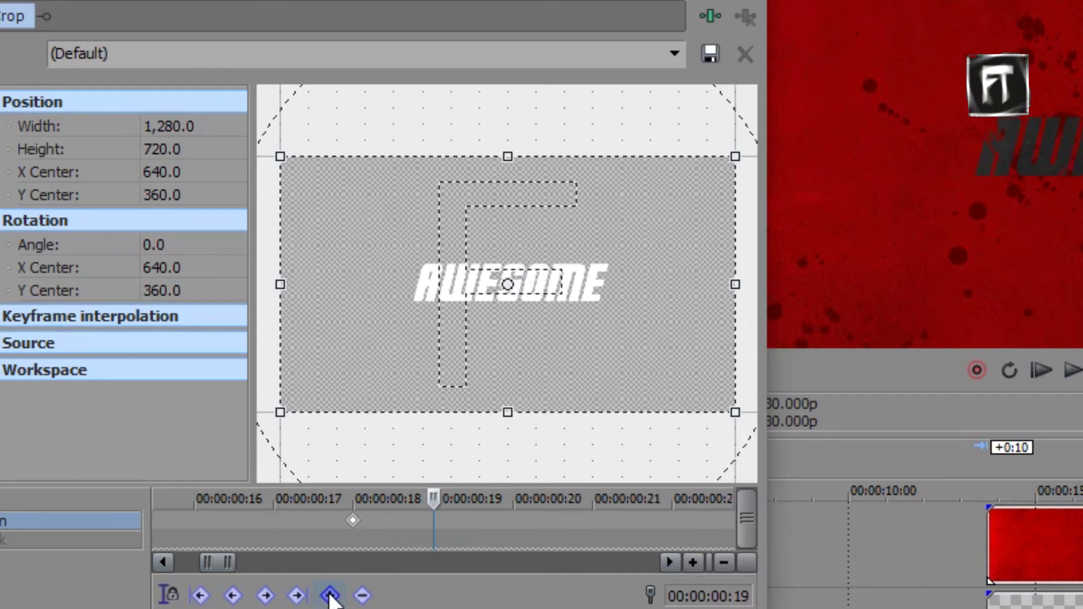
mouse_move(736, 411)
left_mouse_down()
mouse_move(647, 352)
mouse_move(681, 379)
left_mouse_up()
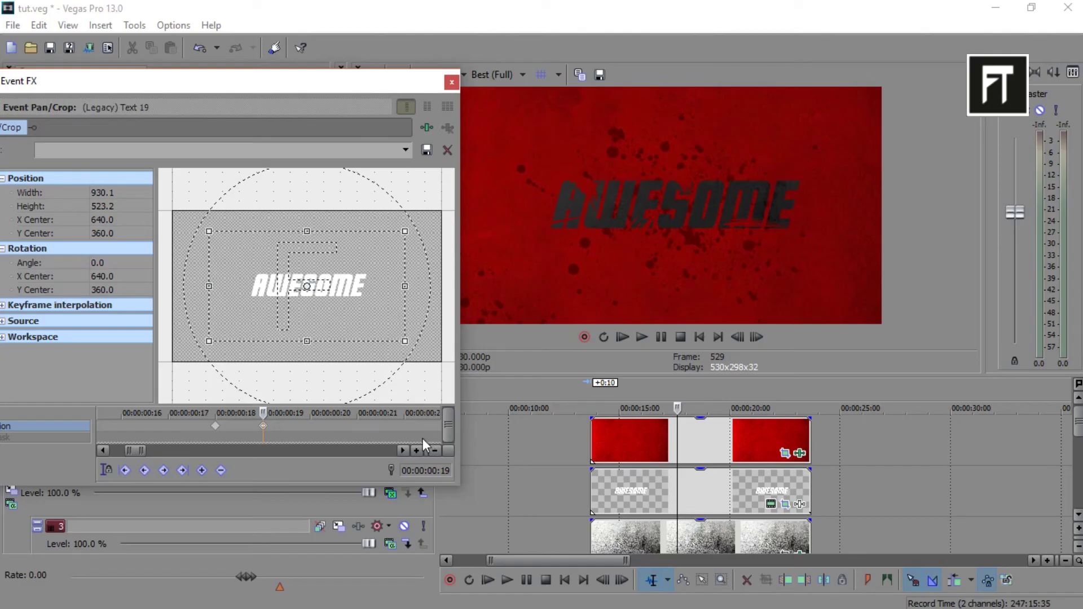
left_click(452, 81)
Step: Scrub back through the frames to preview the title's one-frame zoom
left_click(637, 441)
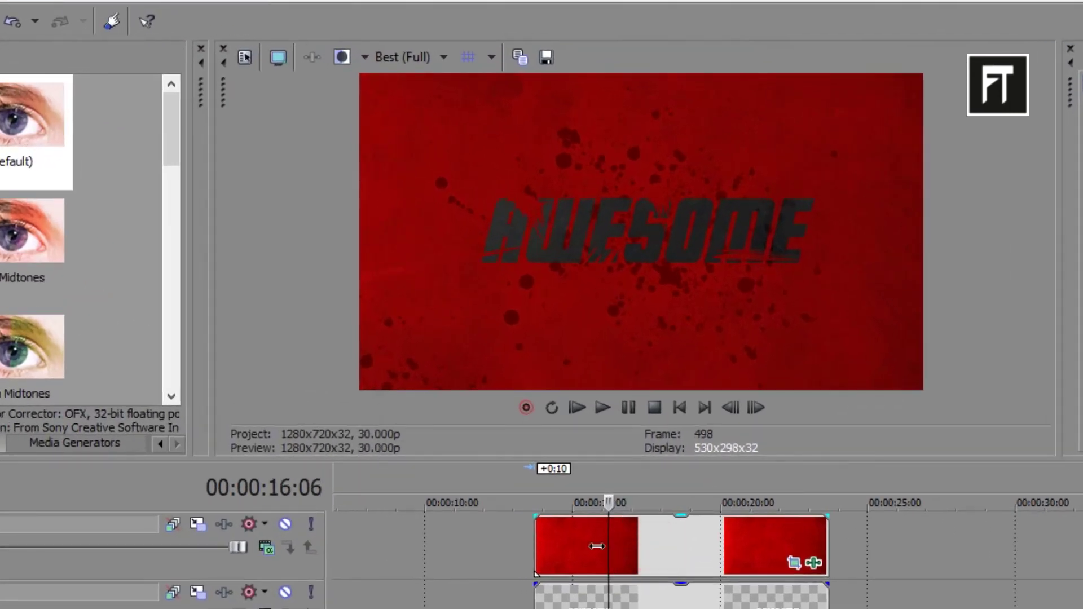
mouse_move(596, 546)
left_mouse_down()
mouse_move(543, 546)
mouse_move(556, 546)
left_mouse_up()
left_click_drag(606, 443, 595, 443)
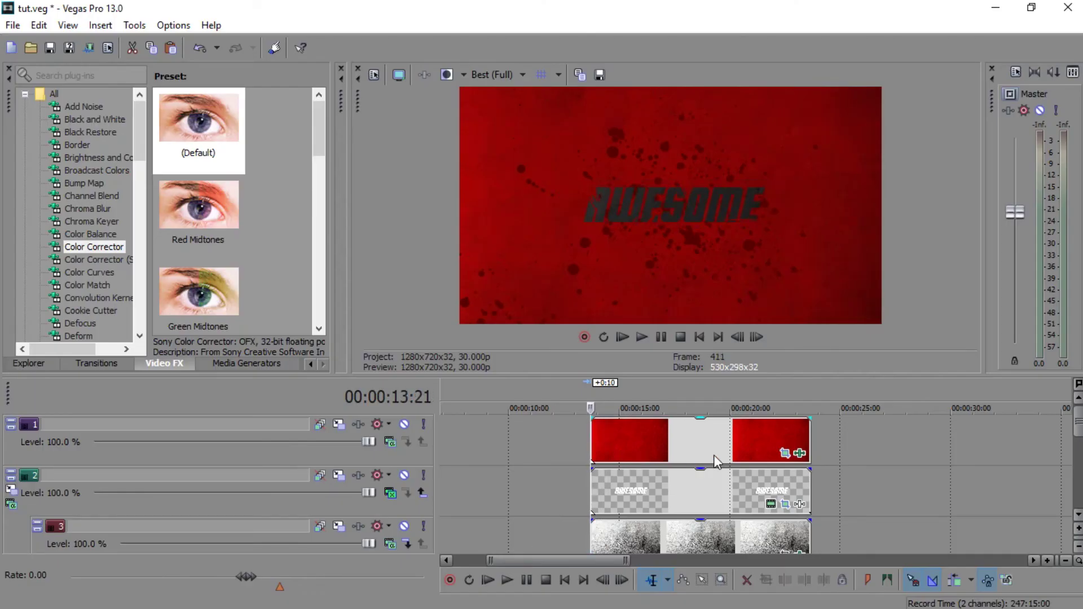
scroll(645, 456, "up", 3)
left_click(764, 440)
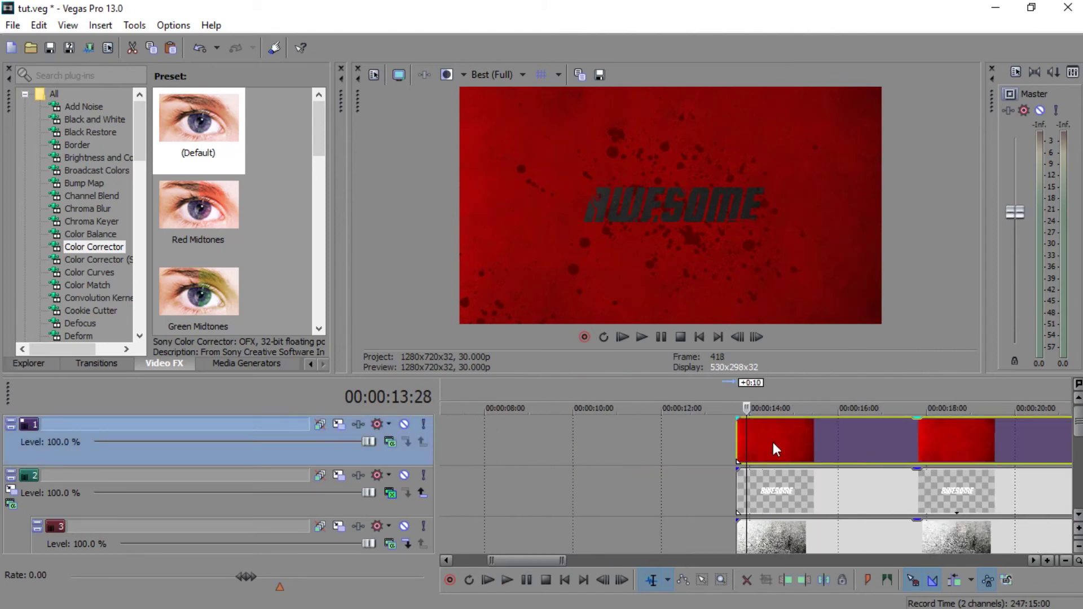
scroll(773, 445, "down", 3)
Step: Copy the AWESOME title's zoom keyframes from its Pan/Crop window
left_click(943, 504)
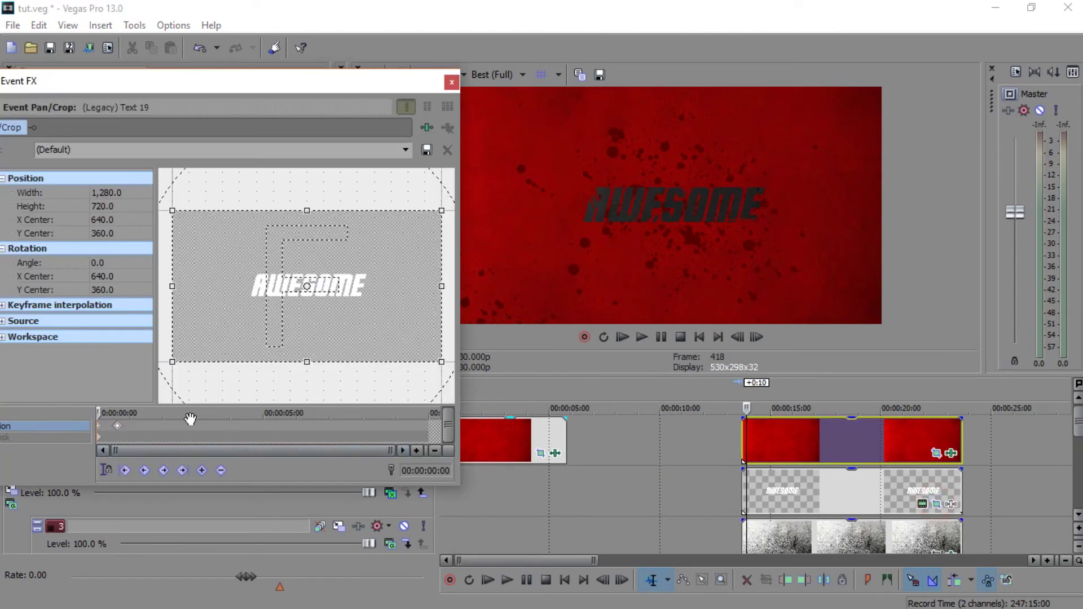
left_click(205, 417)
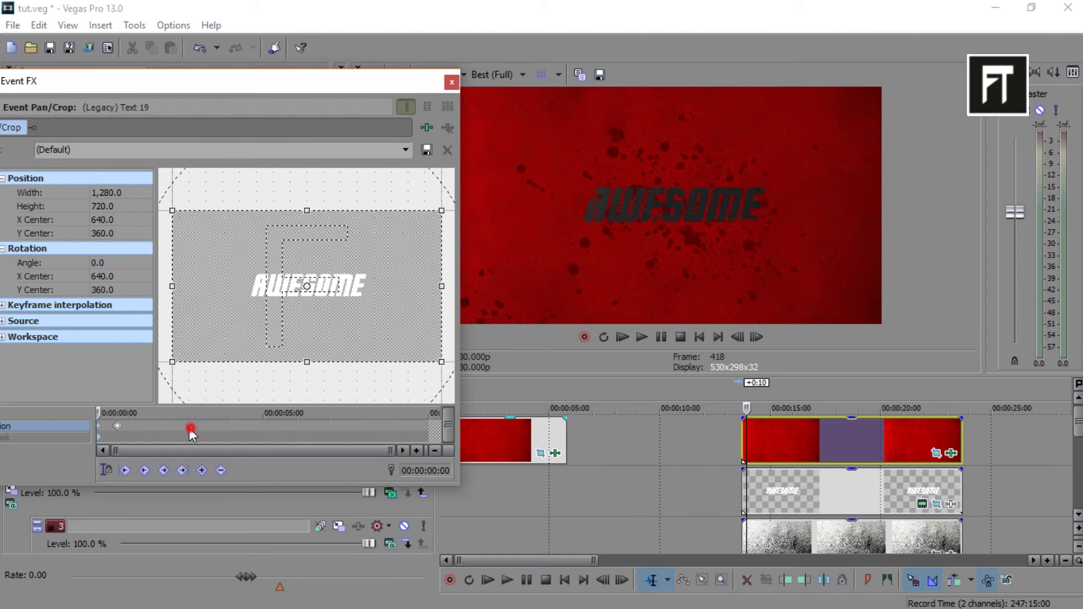
left_click_drag(189, 429, 83, 419)
right_click(117, 430)
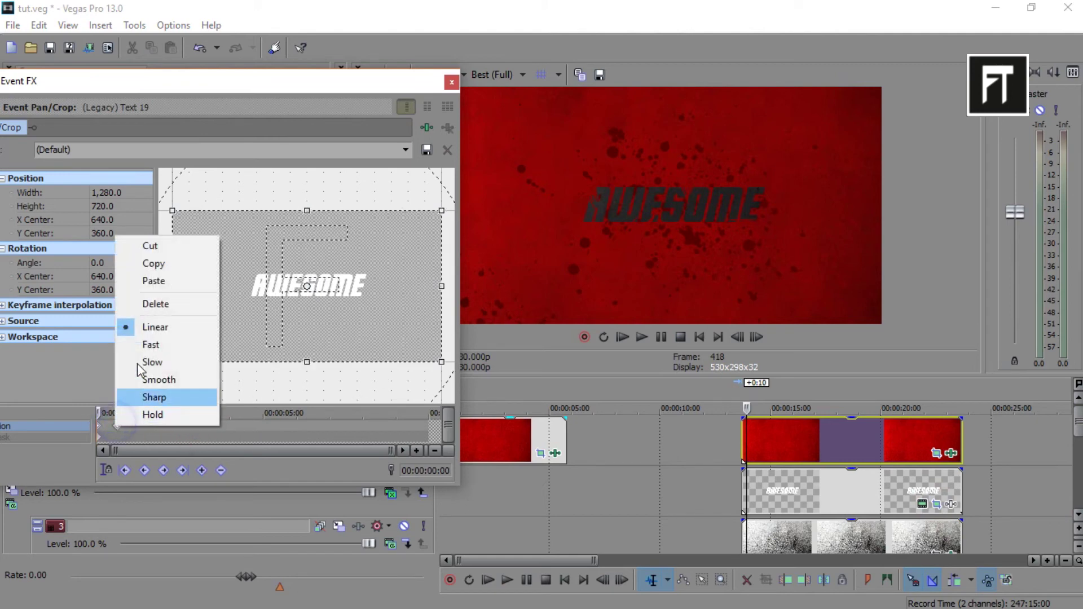
left_click(172, 268)
left_click(452, 82)
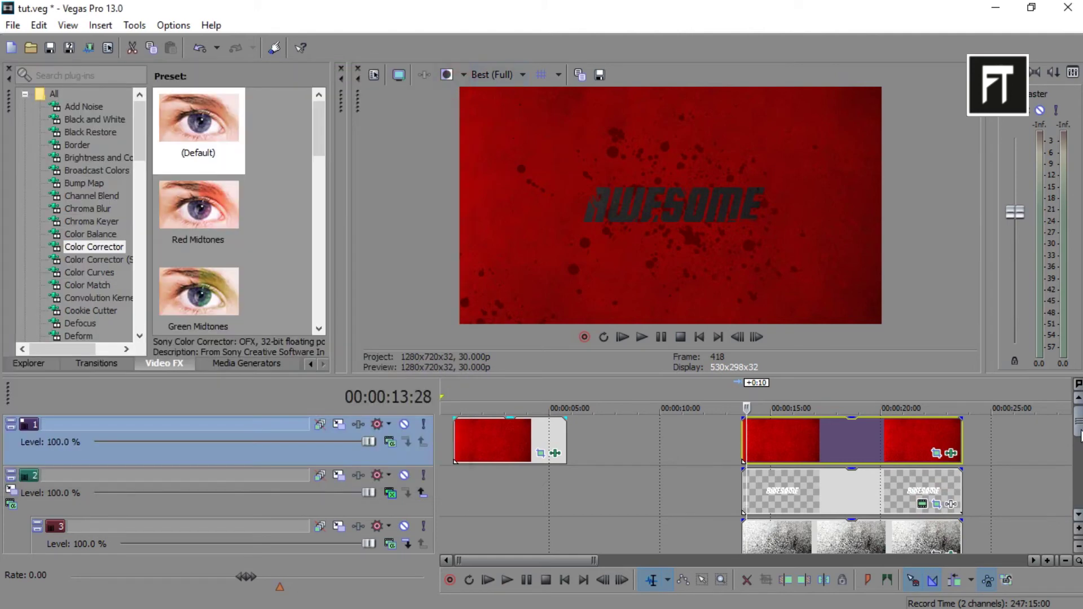
Step: Paste the copied zoom keyframes onto the red wallpaper's Pan/Crop Position row
left_click(936, 454)
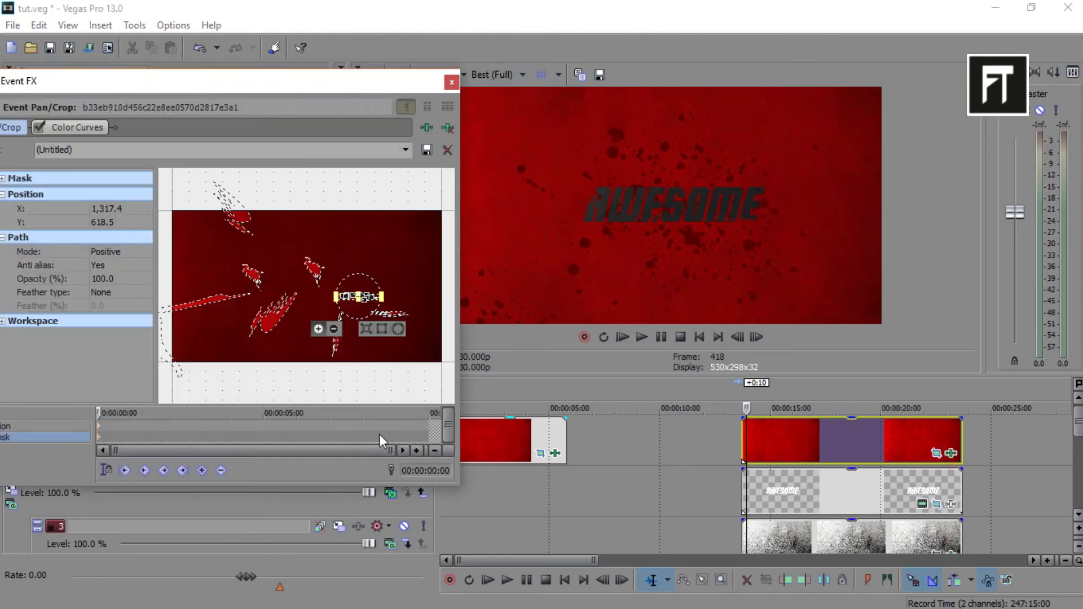
left_click(99, 427)
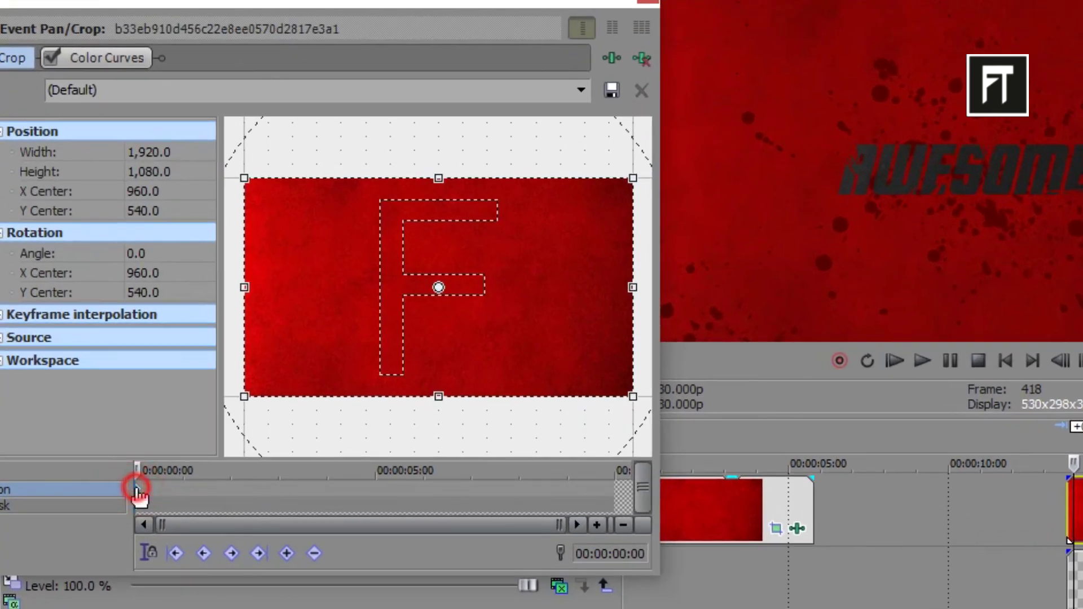
right_click(136, 489)
left_click(190, 282)
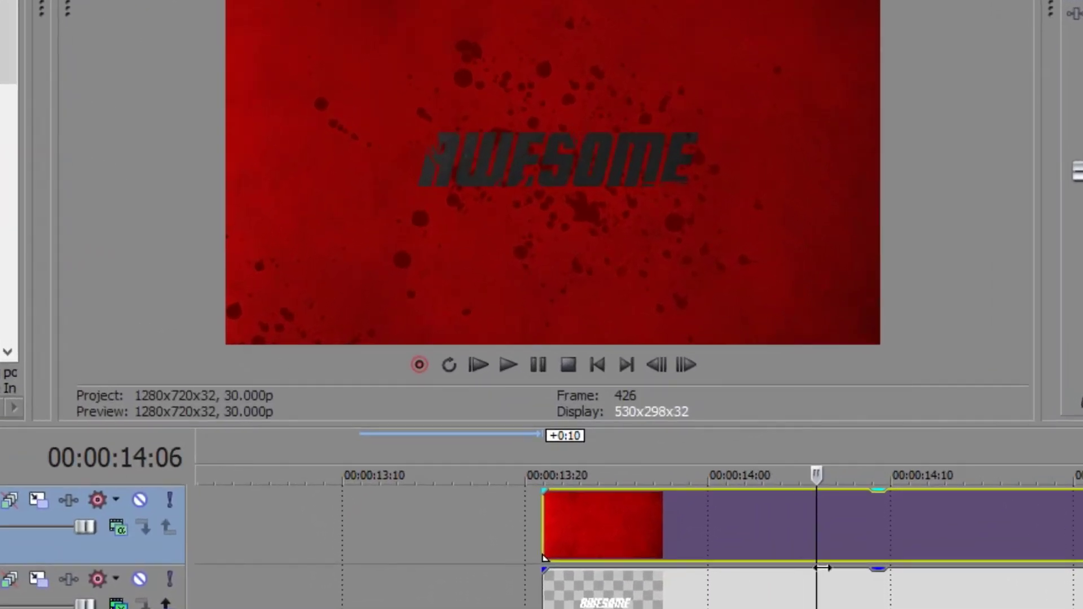
left_click_drag(823, 568, 859, 580)
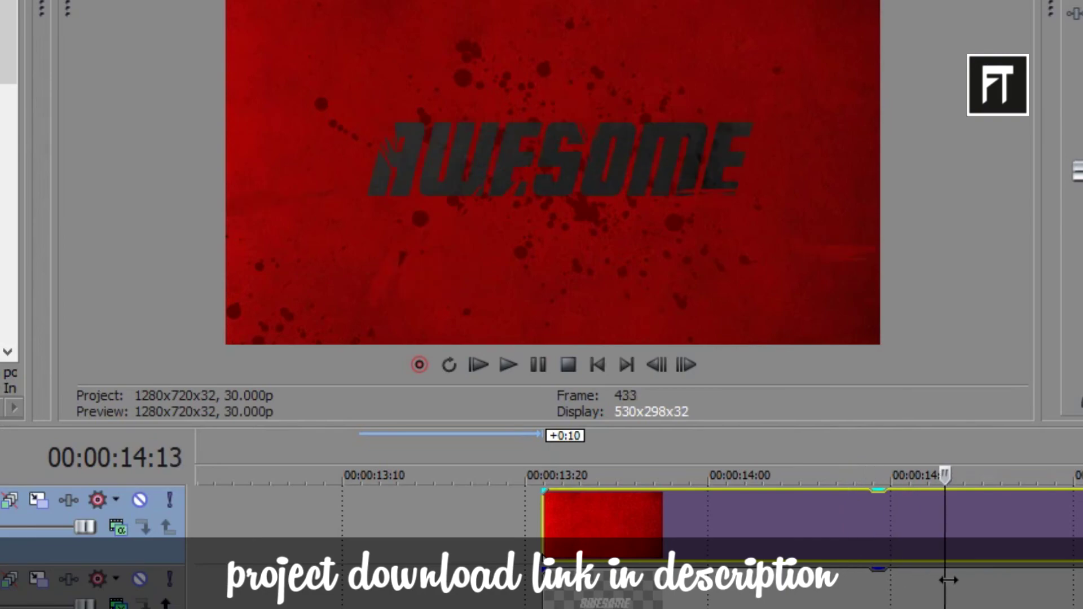
scroll(860, 581, "down", 6)
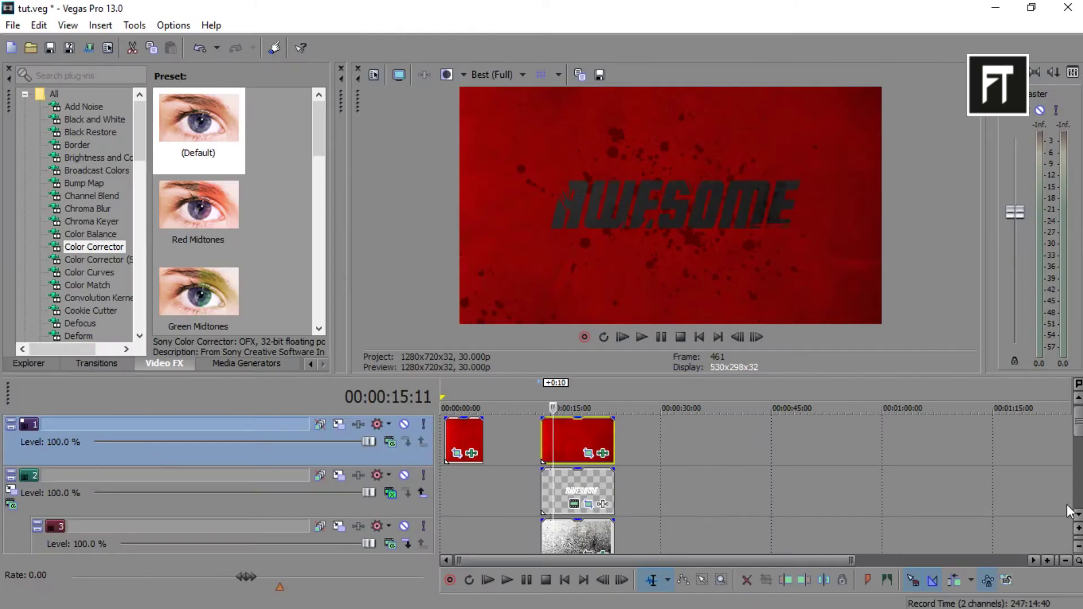
scroll(1068, 507, "down", 2)
scroll(760, 473, "up", 3)
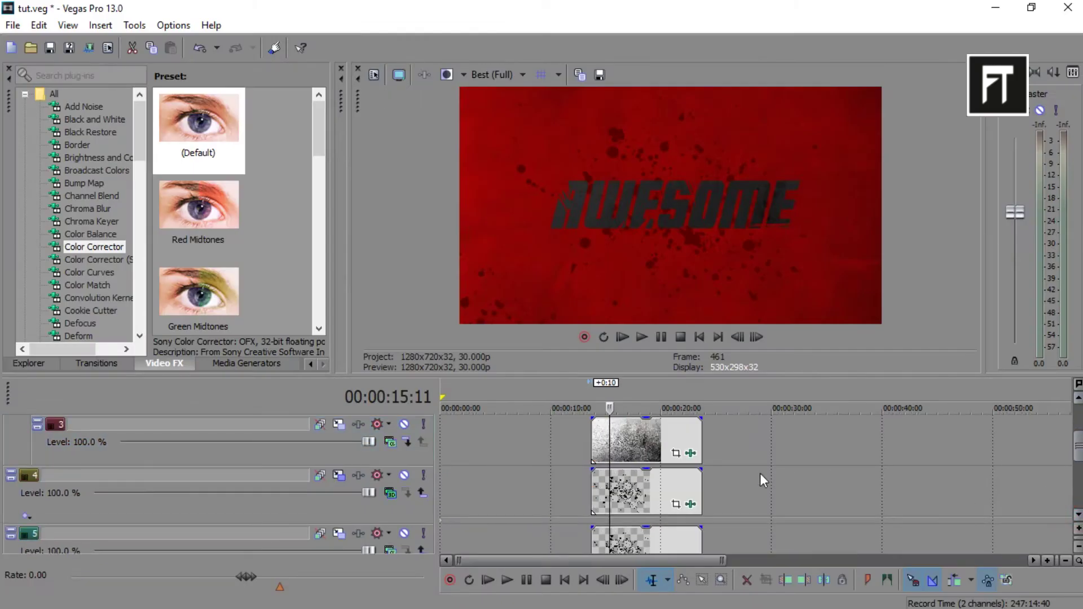
scroll(924, 516, "up", 3)
Step: Shrink the track 4 splatter clip's pan/crop box to about 614x460
left_click(964, 506)
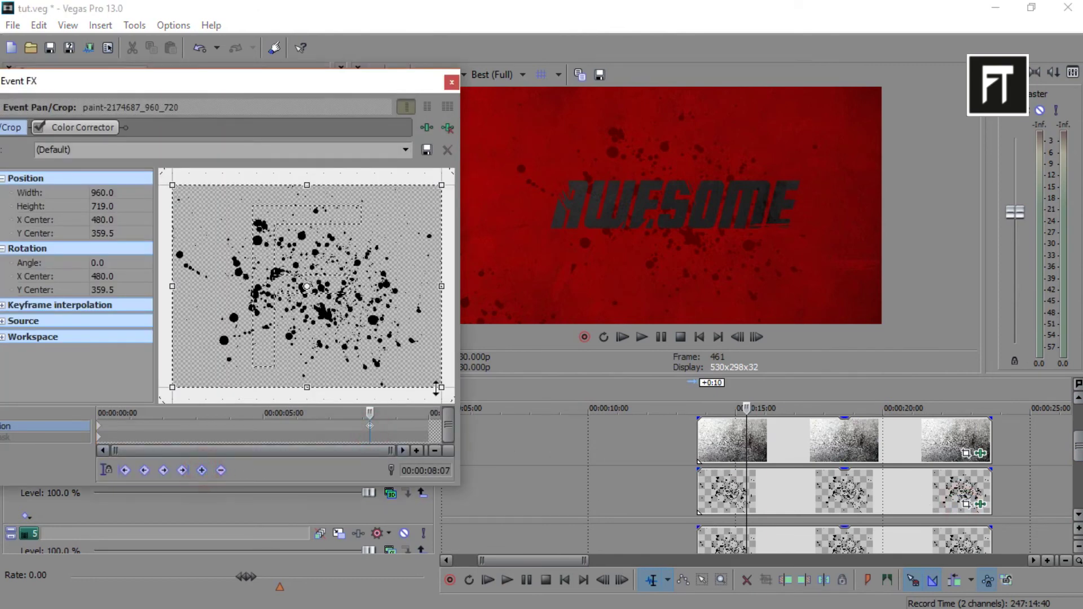
left_click_drag(437, 386, 377, 338)
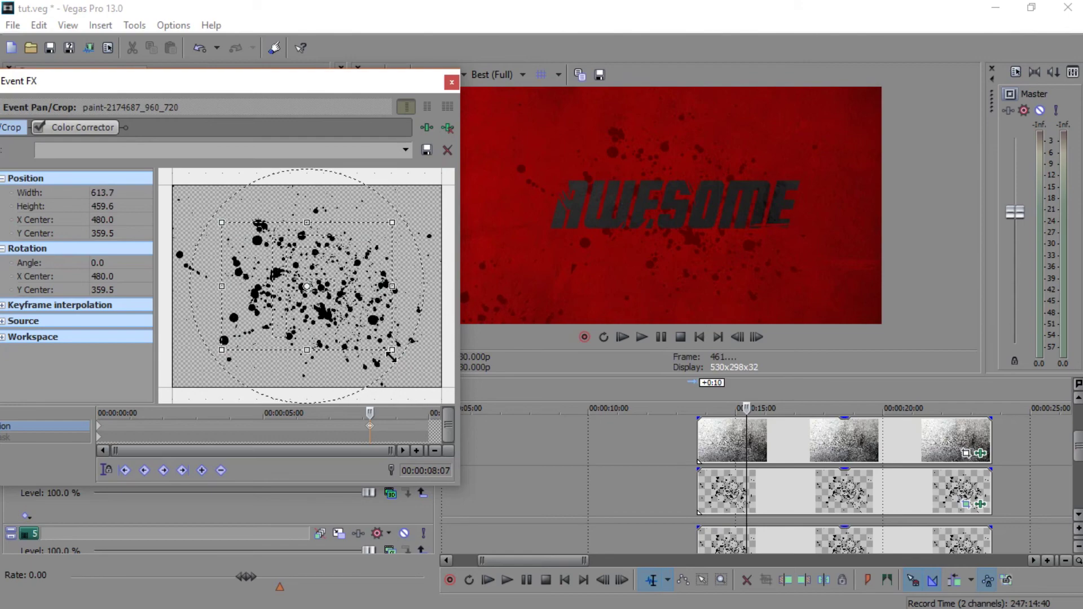
left_click_drag(376, 339, 394, 351)
left_click(621, 338)
left_click(449, 82)
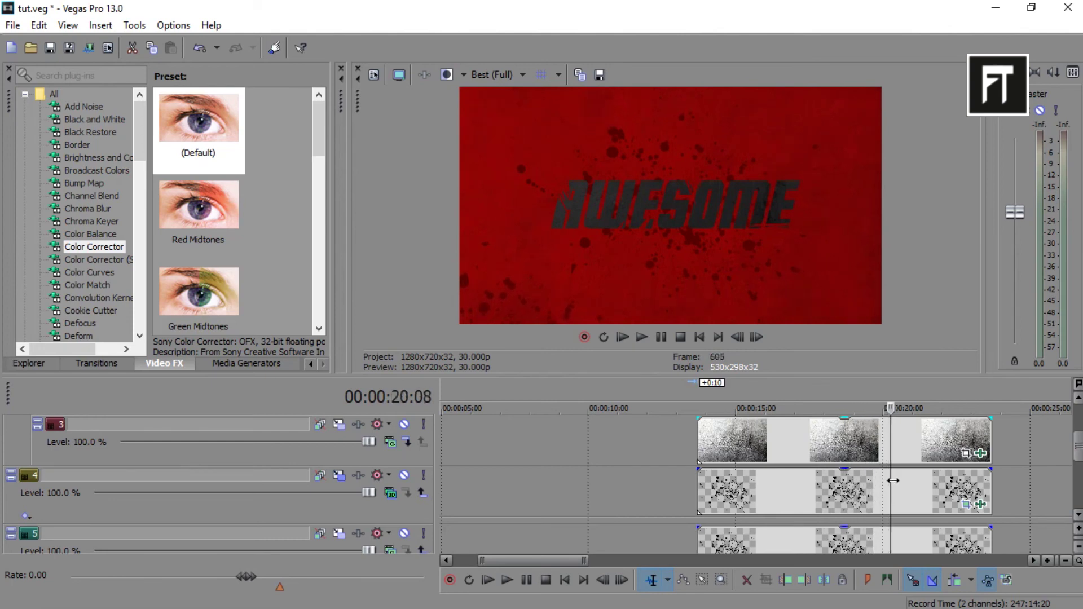
mouse_move(863, 491)
left_mouse_down()
mouse_move(697, 488)
mouse_move(750, 491)
left_mouse_up()
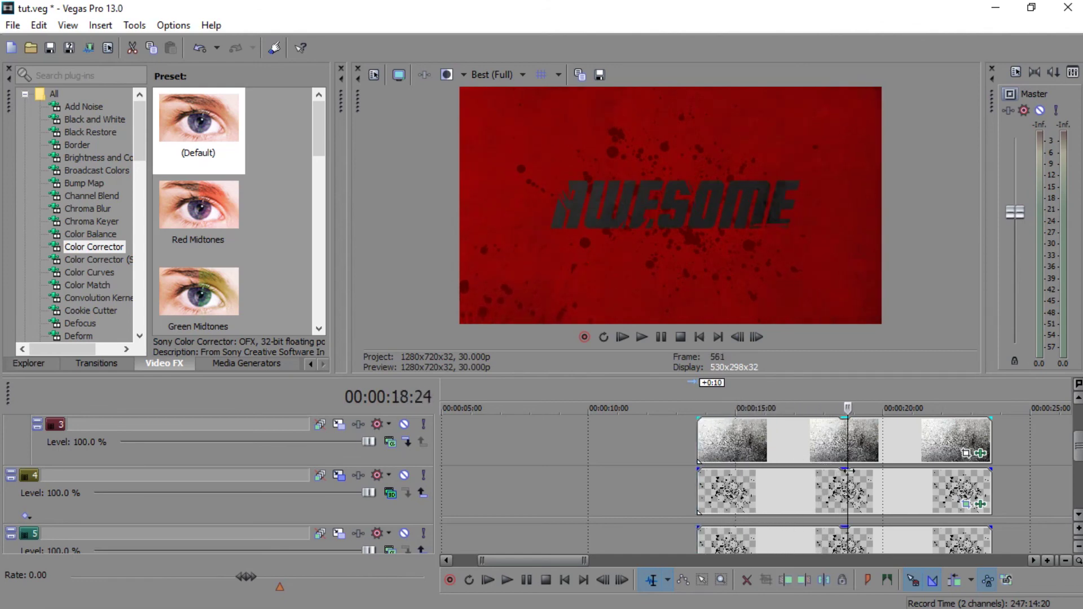
left_click_drag(849, 471, 866, 474)
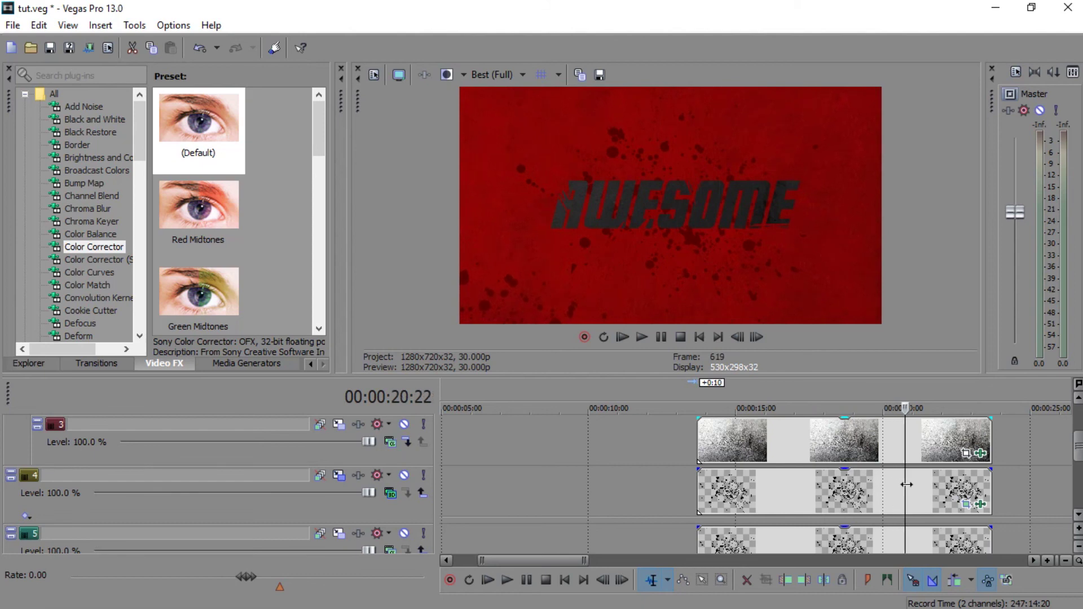
left_click_drag(862, 492, 770, 487)
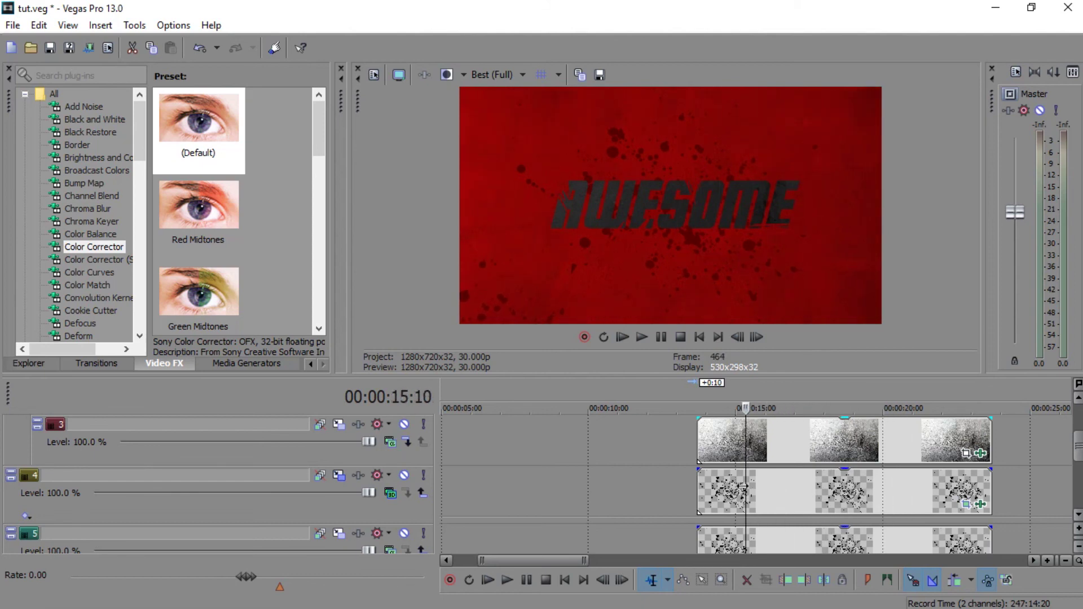